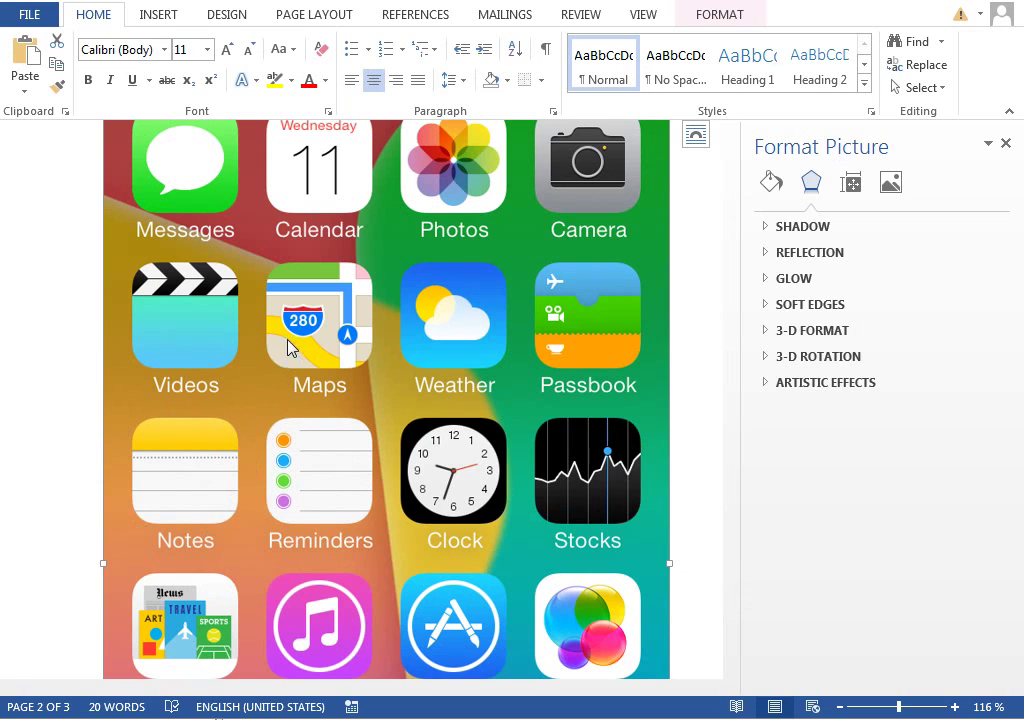
Step: Paste a copy of the black rounded square and place it directly beside the Notes icon
{"action": "key", "text": "ctrl+v"}
{"action": "scroll", "coordinate": [287, 340], "scroll_direction": "up", "scroll_amount": 3}
{"action": "left_click_drag", "start_coordinate": [165, 304], "coordinate": [272, 590]}
{"action": "scroll", "coordinate": [300, 540], "scroll_direction": "down", "scroll_amount": 3}
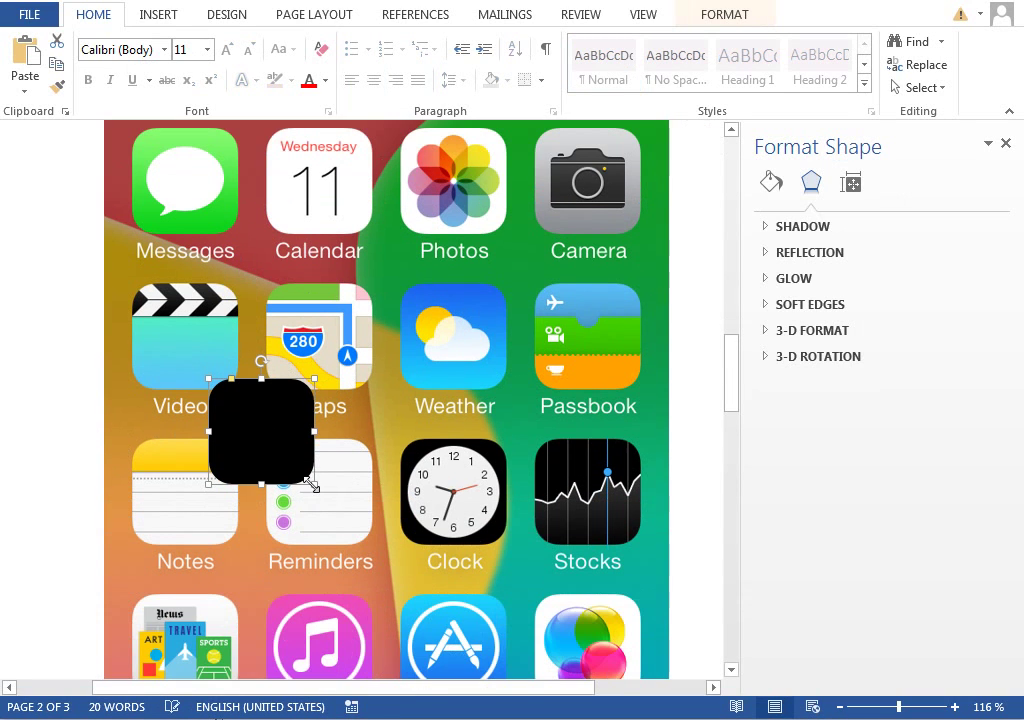
{"action": "left_click_drag", "start_coordinate": [270, 430], "coordinate": [300, 496]}
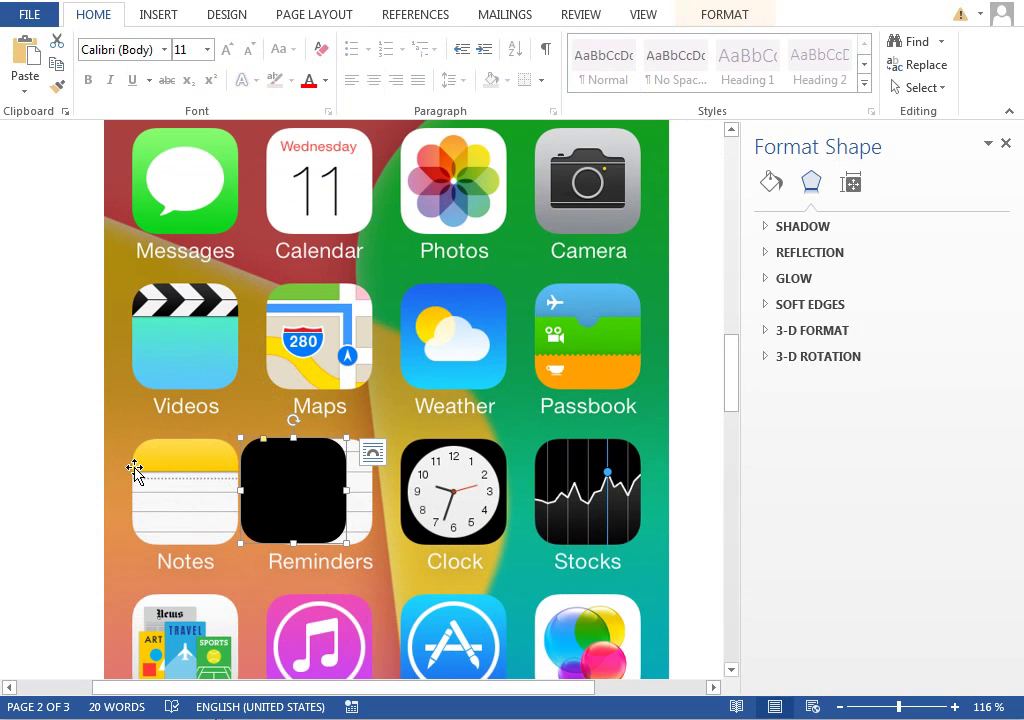
{"action": "left_click", "coordinate": [932, 712]}
{"action": "scroll", "coordinate": [482, 482], "scroll_direction": "down", "scroll_amount": 3}
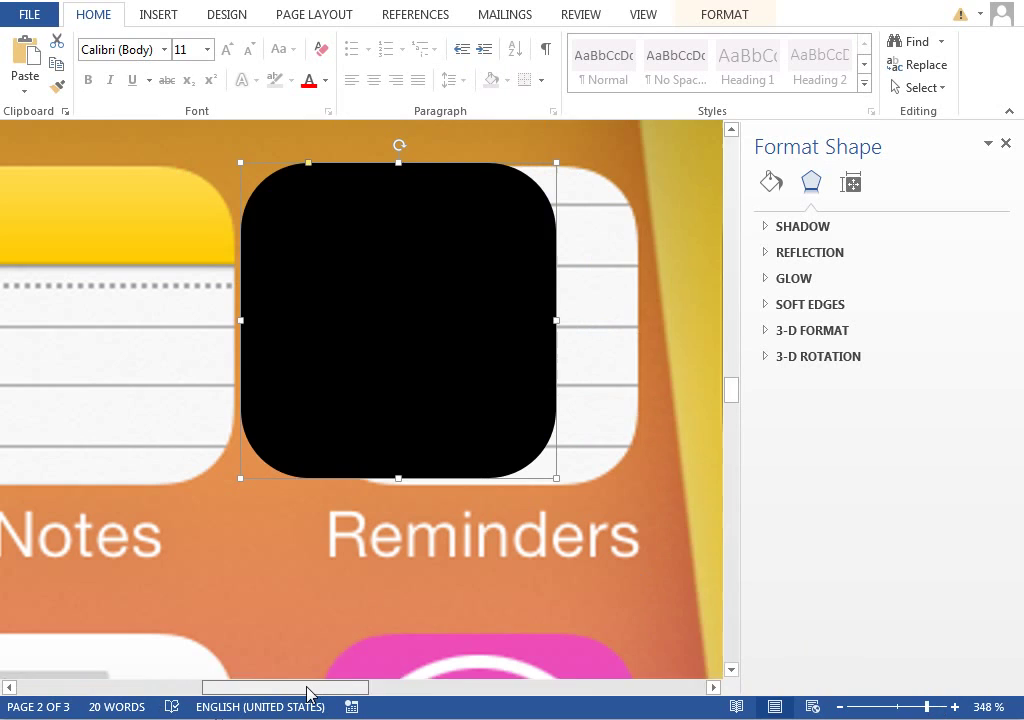
{"action": "left_click_drag", "start_coordinate": [307, 692], "coordinate": [293, 690]}
{"action": "left_click", "coordinate": [840, 707]}
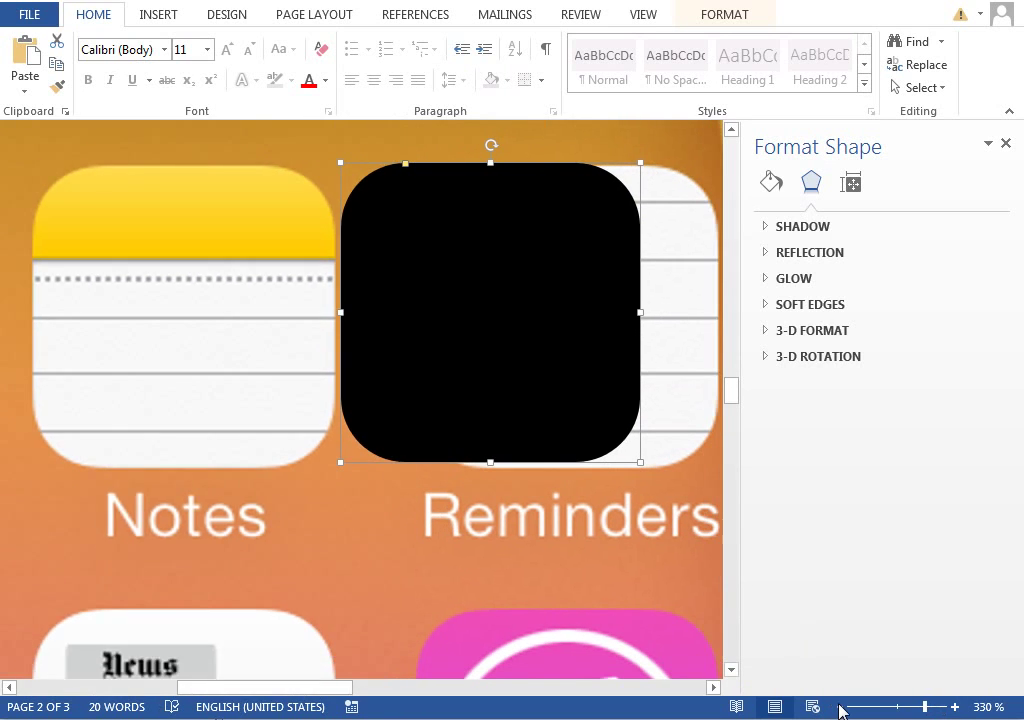
{"action": "left_click", "coordinate": [840, 707]}
{"action": "left_click", "coordinate": [735, 131]}
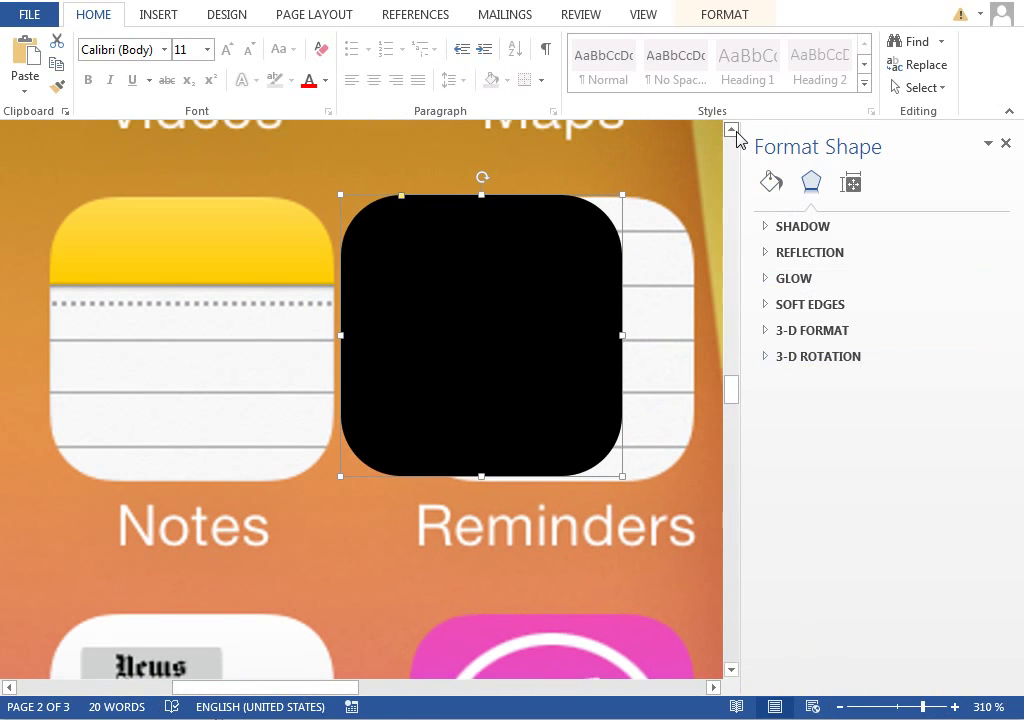
{"action": "left_click_drag", "start_coordinate": [293, 692], "coordinate": [299, 692]}
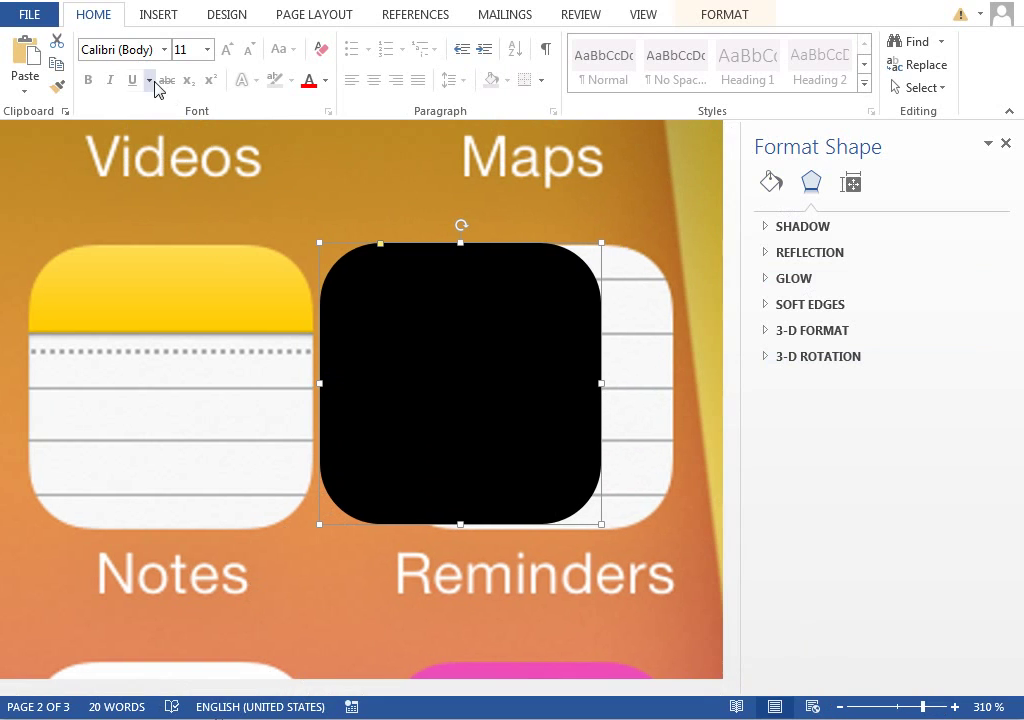
{"action": "left_click", "coordinate": [155, 15]}
{"action": "left_click", "coordinate": [274, 62]}
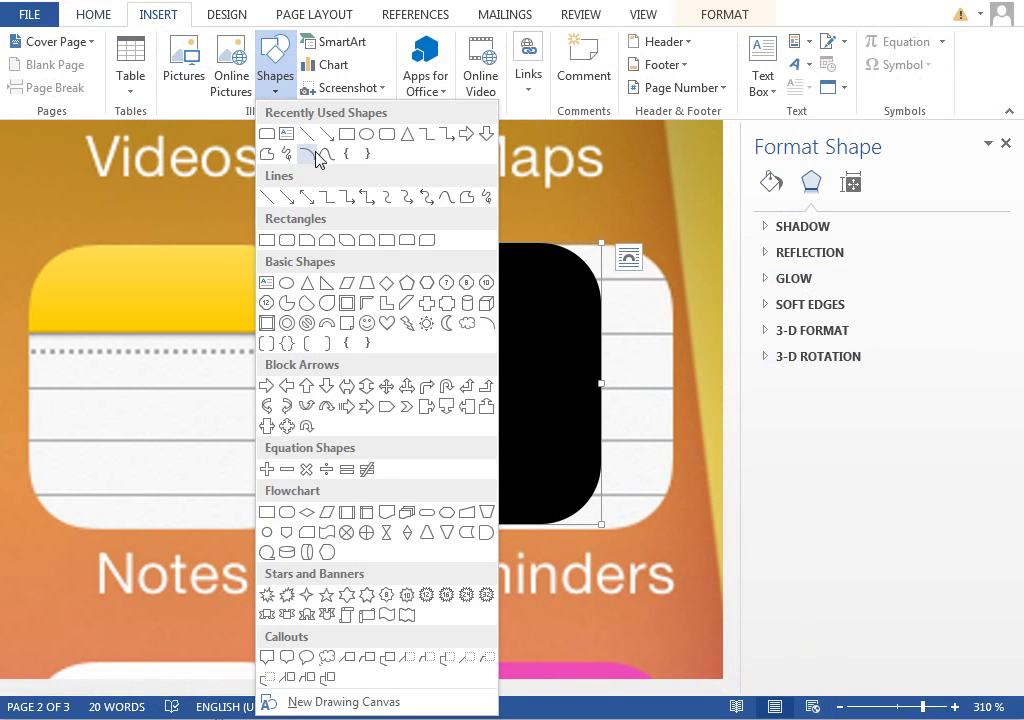
{"action": "left_click", "coordinate": [407, 241]}
{"action": "left_click_drag", "start_coordinate": [324, 243], "coordinate": [601, 352]}
{"action": "left_click_drag", "start_coordinate": [578, 244], "coordinate": [468, 264]}
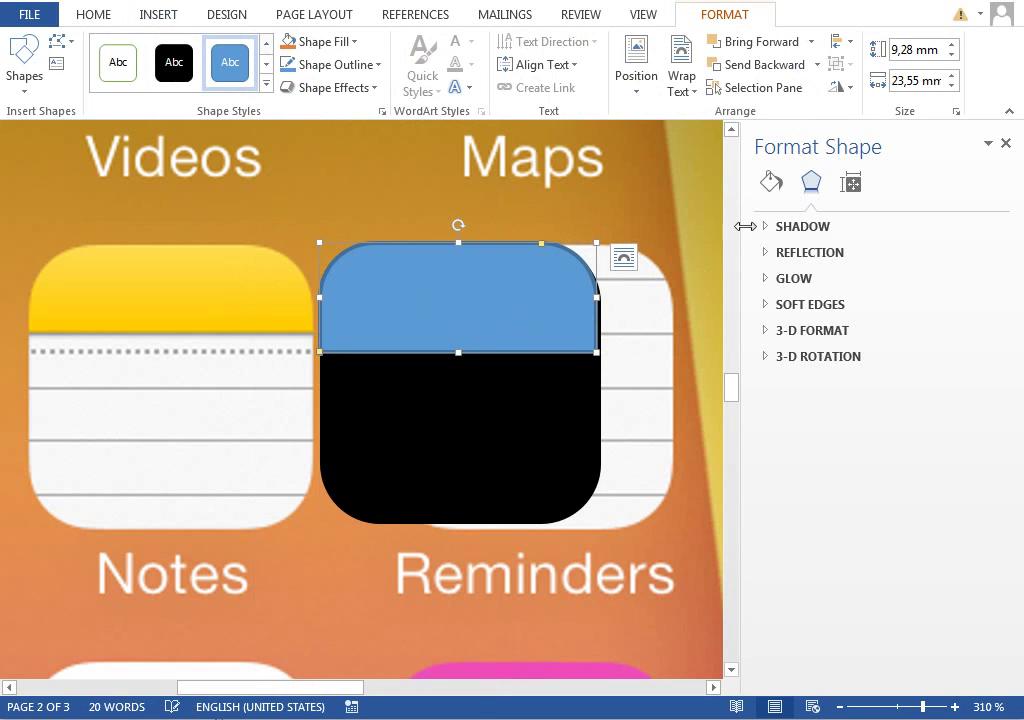
{"action": "left_click", "coordinate": [771, 182]}
{"action": "left_click", "coordinate": [966, 381]}
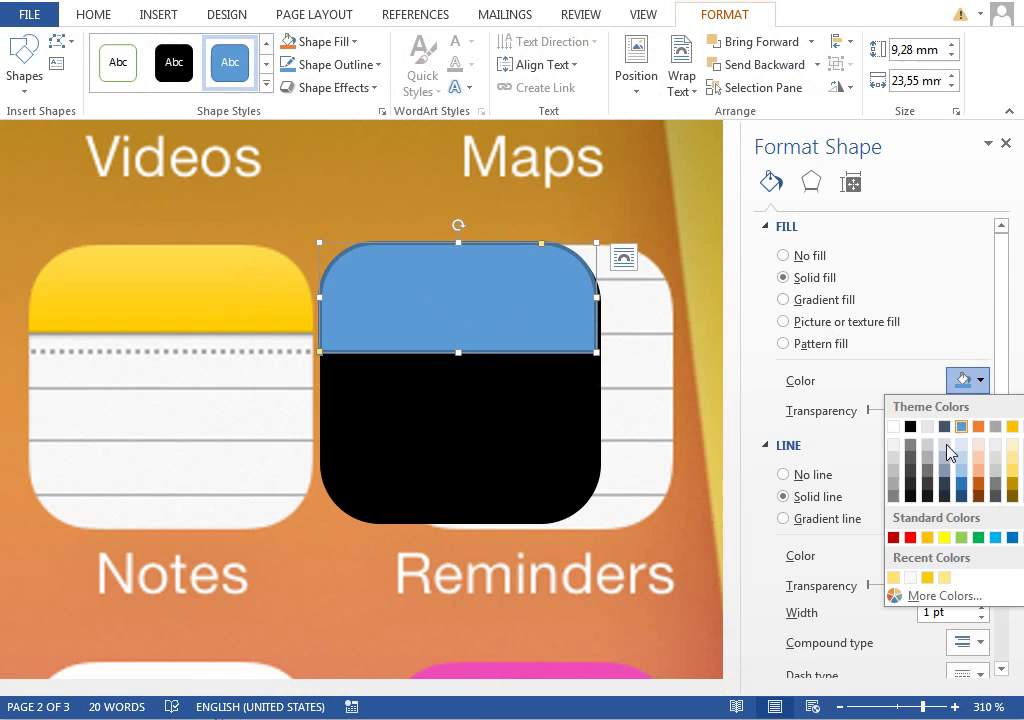
{"action": "left_click", "coordinate": [930, 538]}
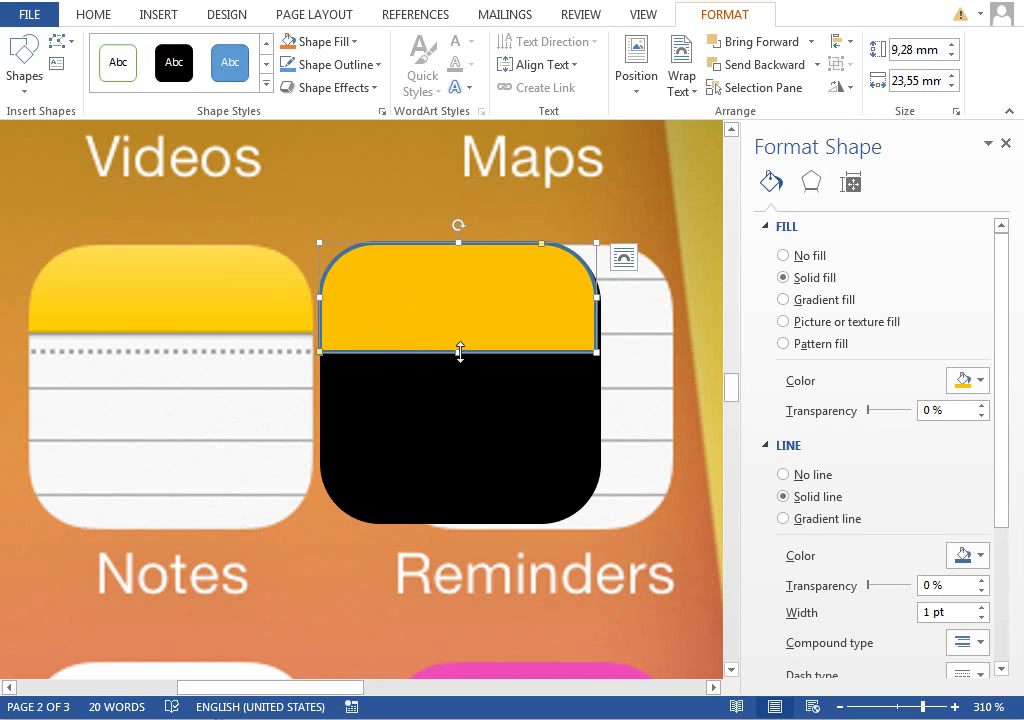
{"action": "left_click_drag", "start_coordinate": [456, 352], "coordinate": [451, 331]}
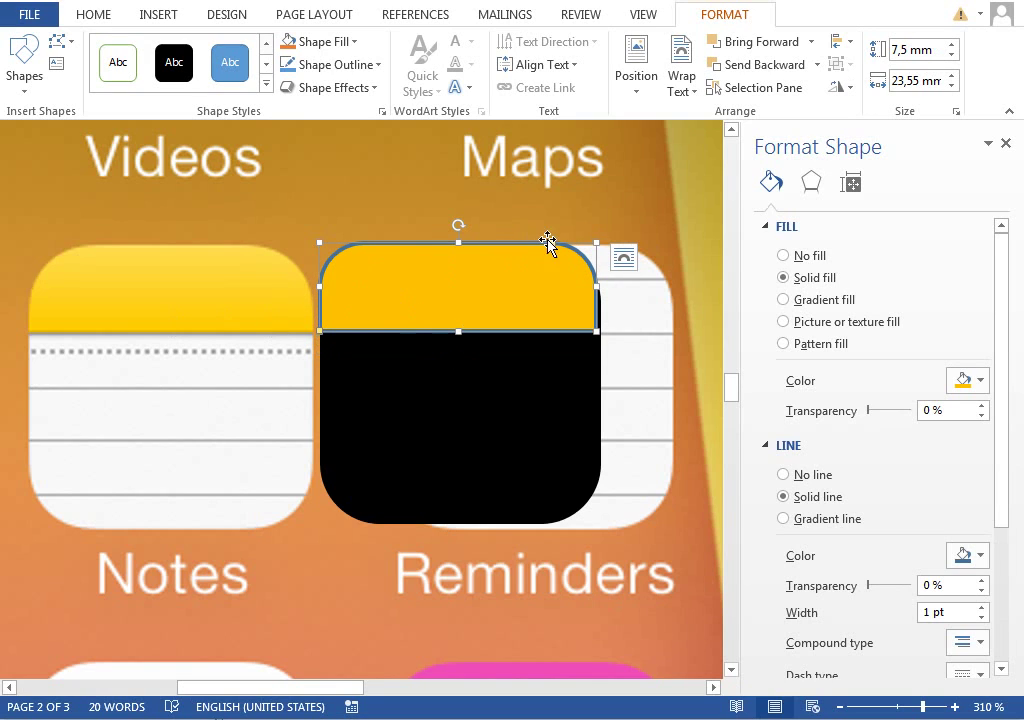
{"action": "left_click_drag", "start_coordinate": [553, 247], "coordinate": [460, 260]}
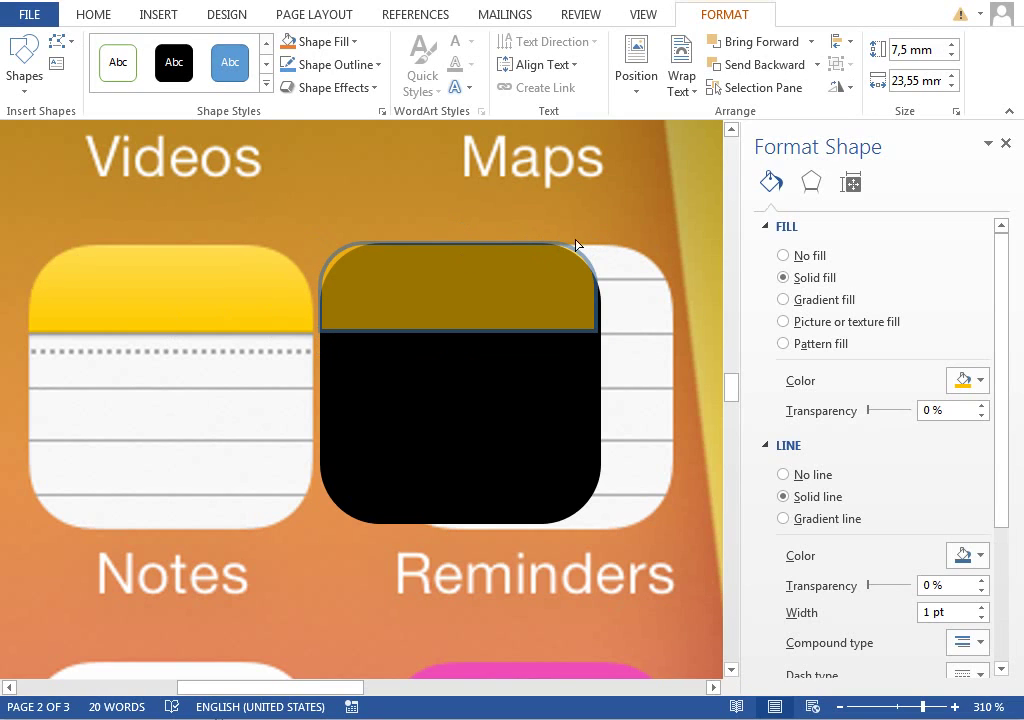
{"action": "left_click_drag", "start_coordinate": [576, 244], "coordinate": [483, 289]}
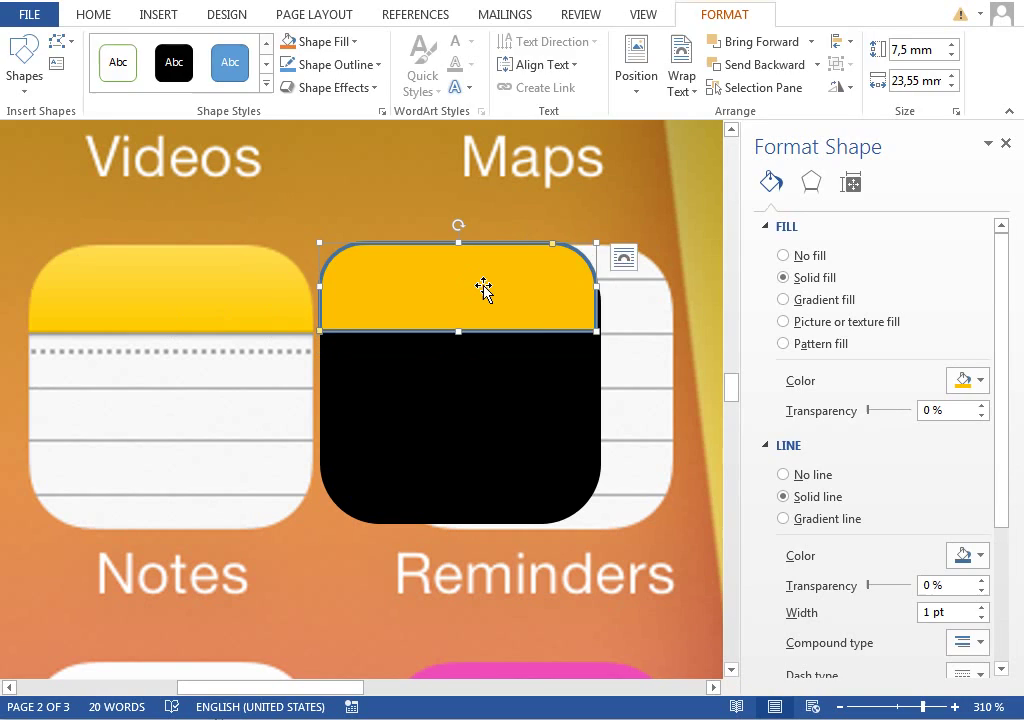
{"action": "key", "text": "Delete"}
Step: Give the black rounded square a gradient fill with only two stops and shift it partly over the Notes icon
{"action": "left_click", "coordinate": [419, 350]}
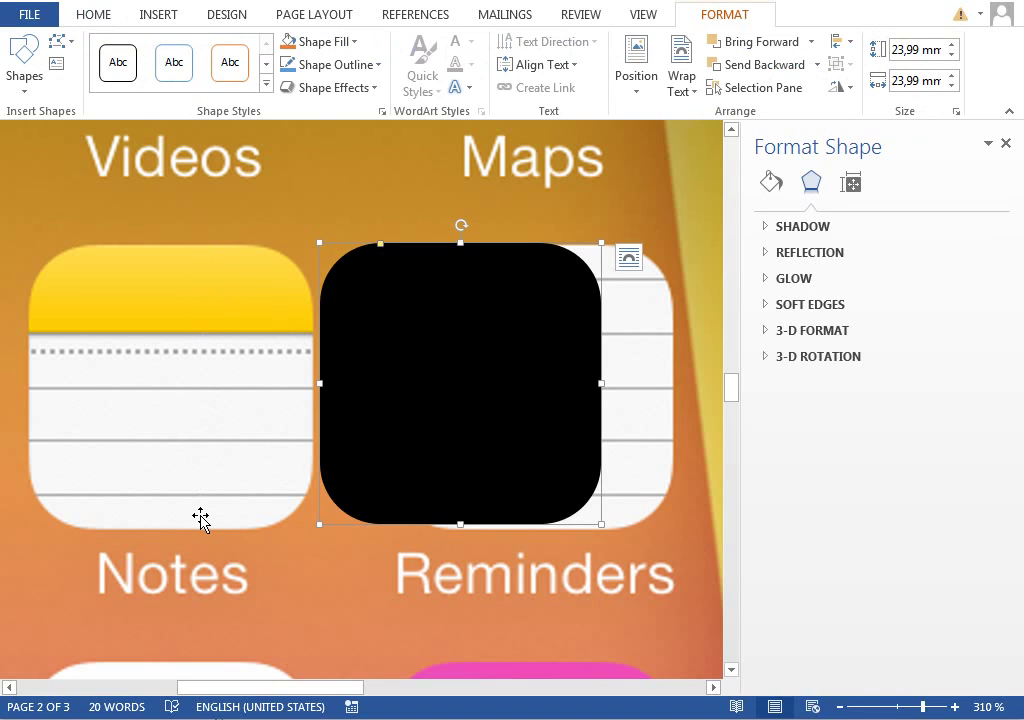
{"action": "left_click", "coordinate": [771, 183]}
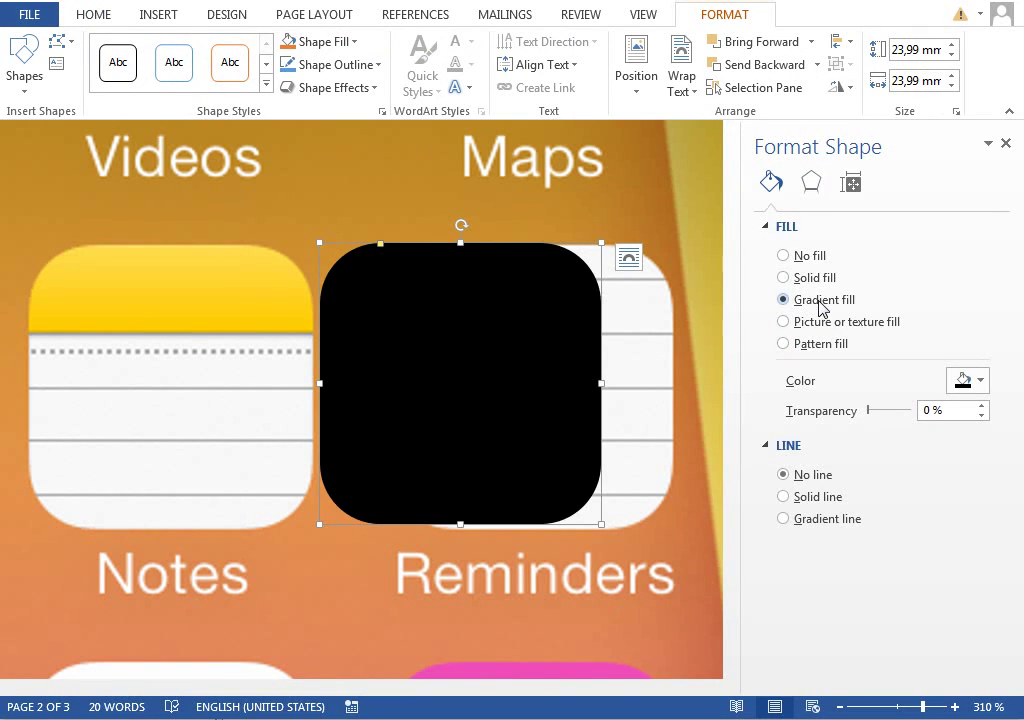
{"action": "left_click_drag", "start_coordinate": [740, 437], "coordinate": [530, 450]}
{"action": "left_click_drag", "start_coordinate": [119, 692], "coordinate": [180, 692]}
{"action": "left_click_drag", "start_coordinate": [322, 405], "coordinate": [202, 415]}
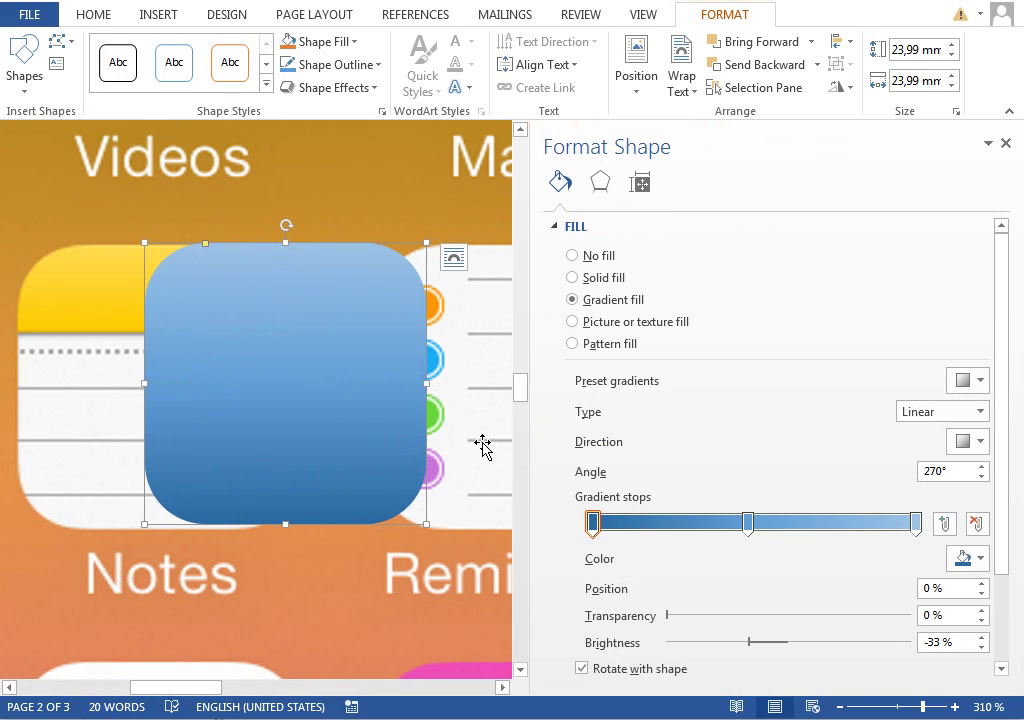
{"action": "left_click_drag", "start_coordinate": [750, 555], "coordinate": [754, 568]}
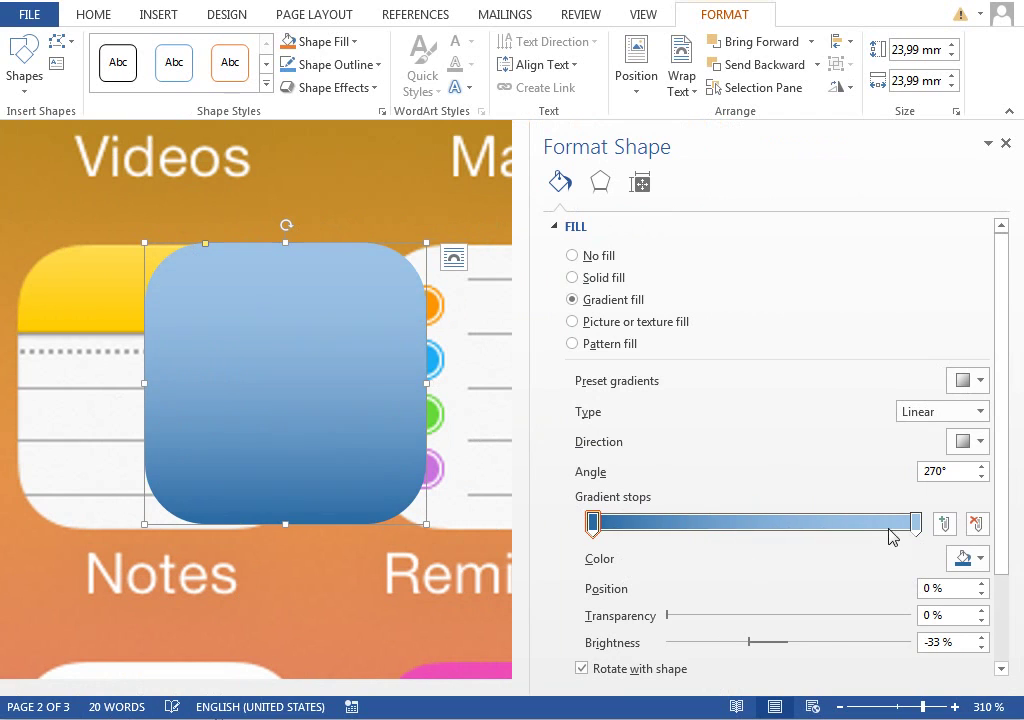
Step: Colour the gradient stop at 100% yellow with the custom RGB value 255, 213, 33
{"action": "left_click", "coordinate": [916, 526]}
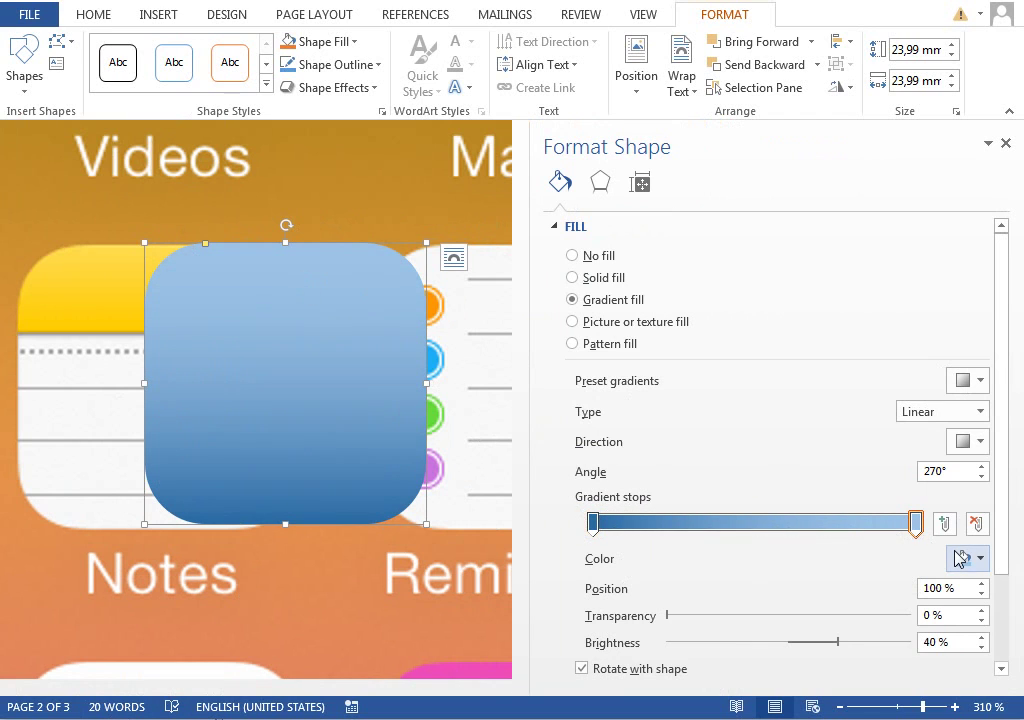
{"action": "left_click", "coordinate": [960, 557]}
{"action": "left_click", "coordinate": [940, 719]}
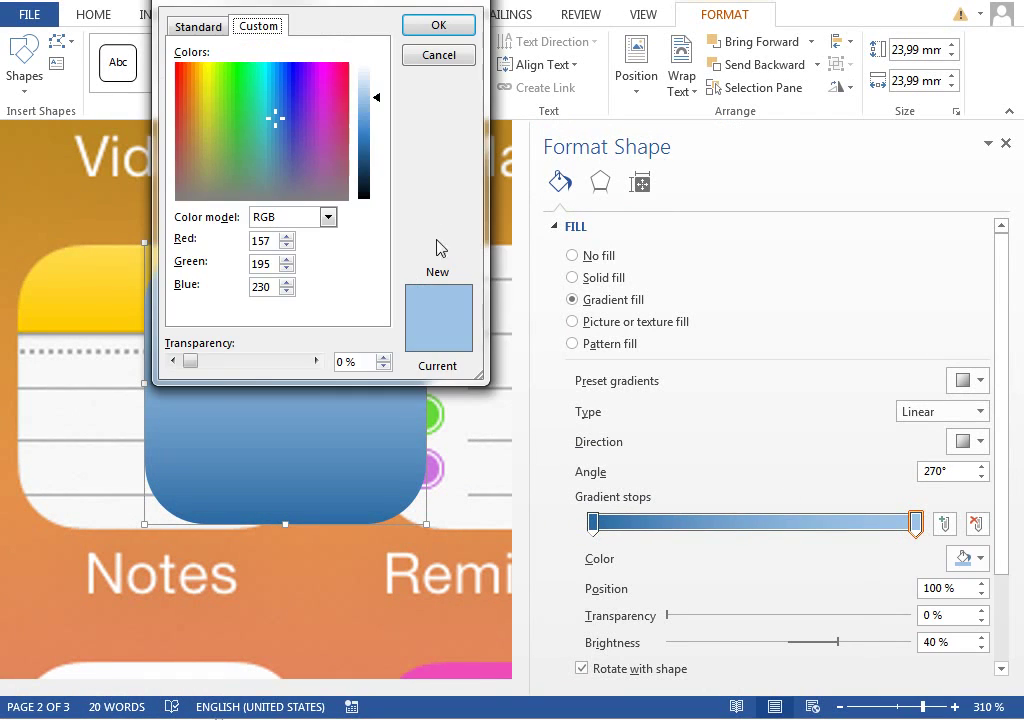
{"action": "left_click", "coordinate": [222, 30]}
{"action": "left_click_drag", "start_coordinate": [263, 7], "coordinate": [332, 13]}
{"action": "left_click", "coordinate": [323, 176]}
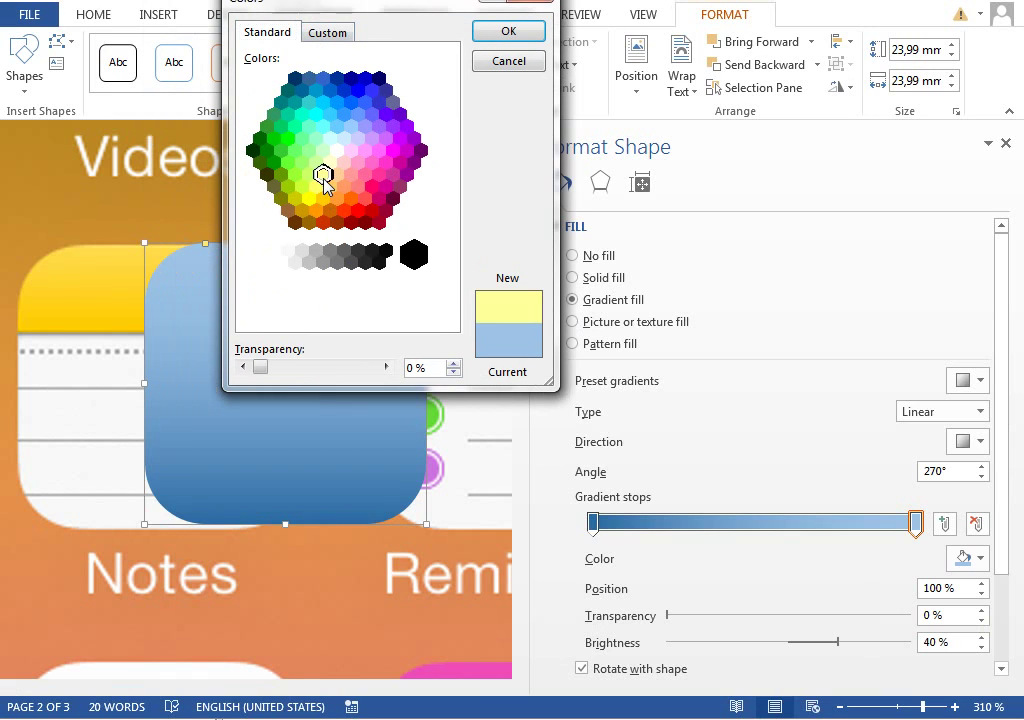
{"action": "left_click", "coordinate": [325, 198]}
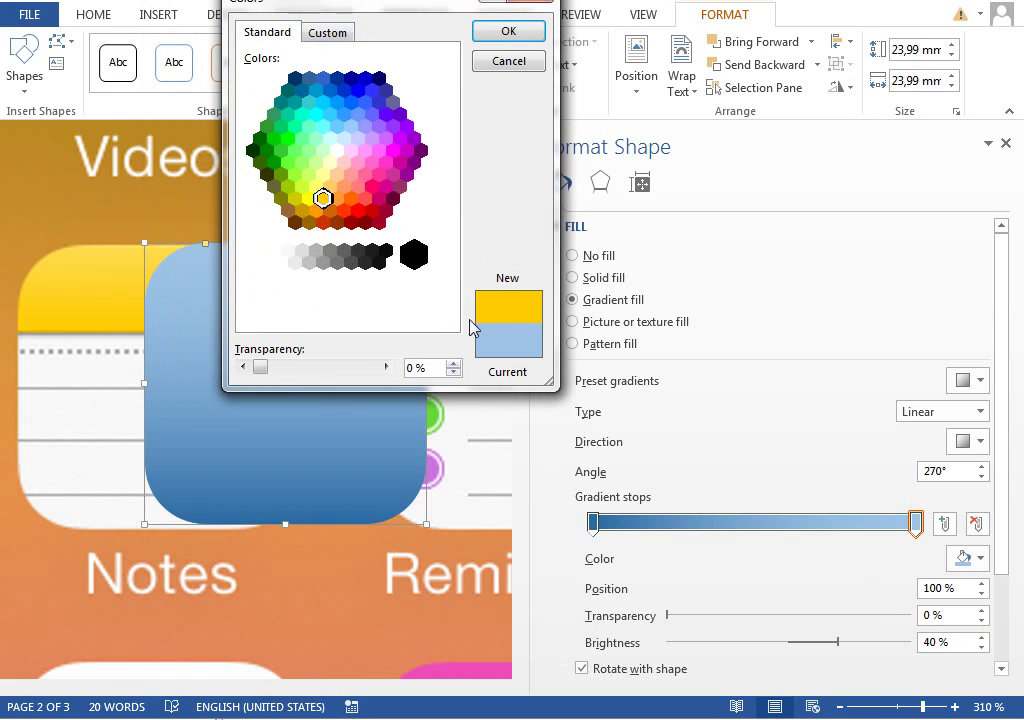
{"action": "left_click", "coordinate": [327, 32]}
{"action": "left_click_drag", "start_coordinate": [446, 146], "coordinate": [446, 138]}
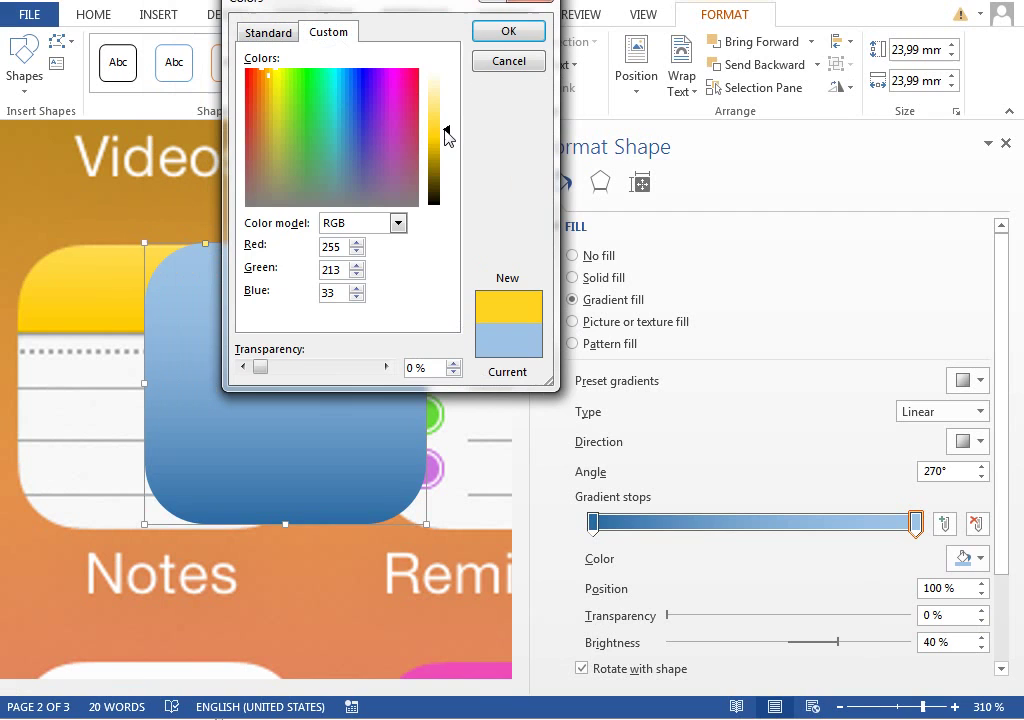
{"action": "left_click", "coordinate": [508, 30]}
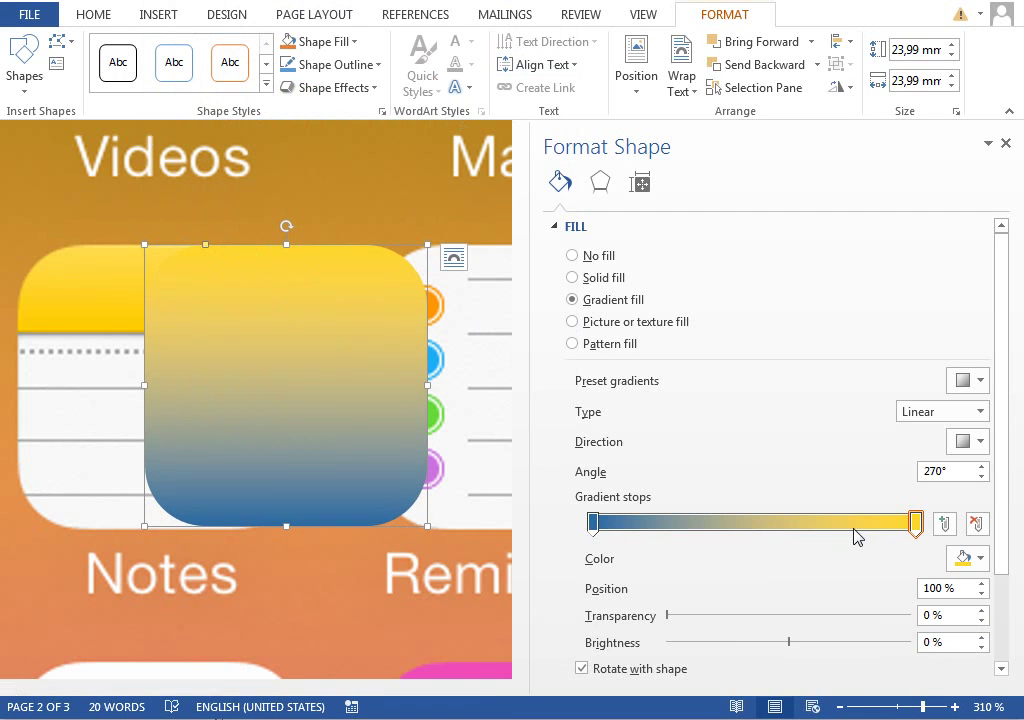
Step: Add a gradient stop at 80% and colour it golden yellow from the standard colours
{"action": "left_click", "coordinate": [855, 527]}
{"action": "left_click", "coordinate": [962, 559]}
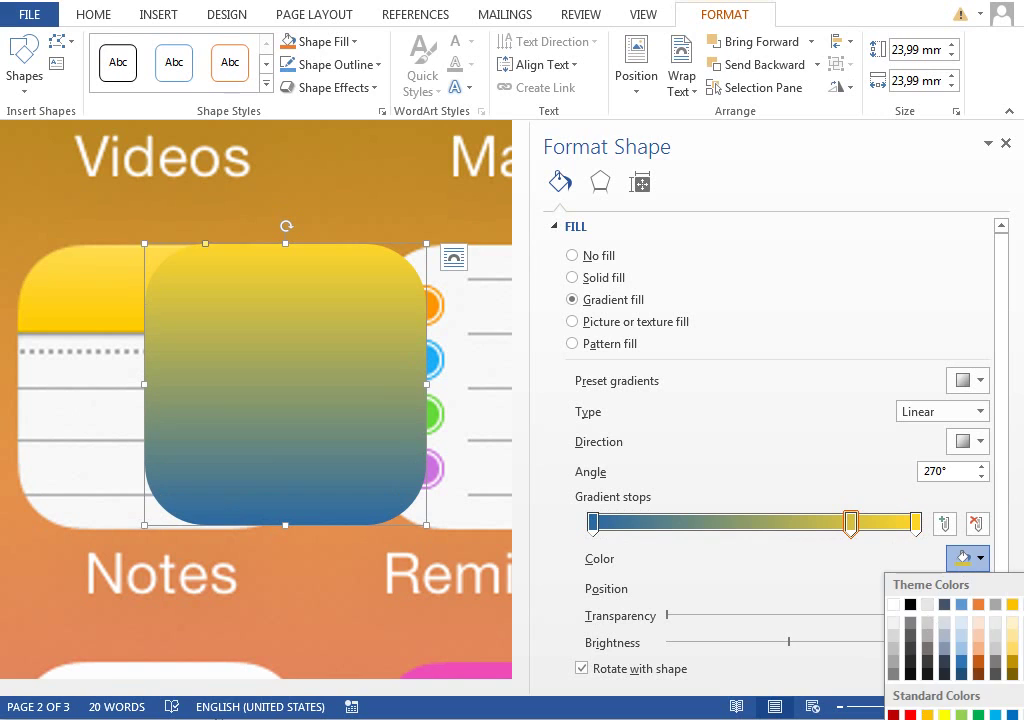
{"action": "left_click", "coordinate": [940, 719]}
{"action": "left_click", "coordinate": [268, 33]}
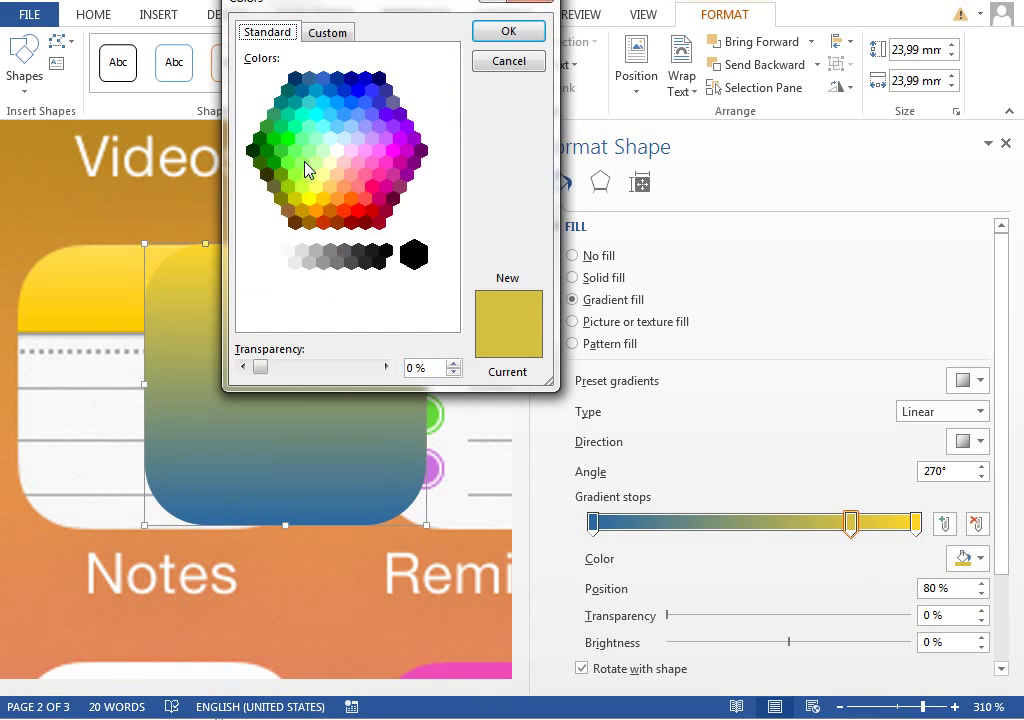
{"action": "left_click", "coordinate": [331, 188]}
{"action": "left_click", "coordinate": [322, 197]}
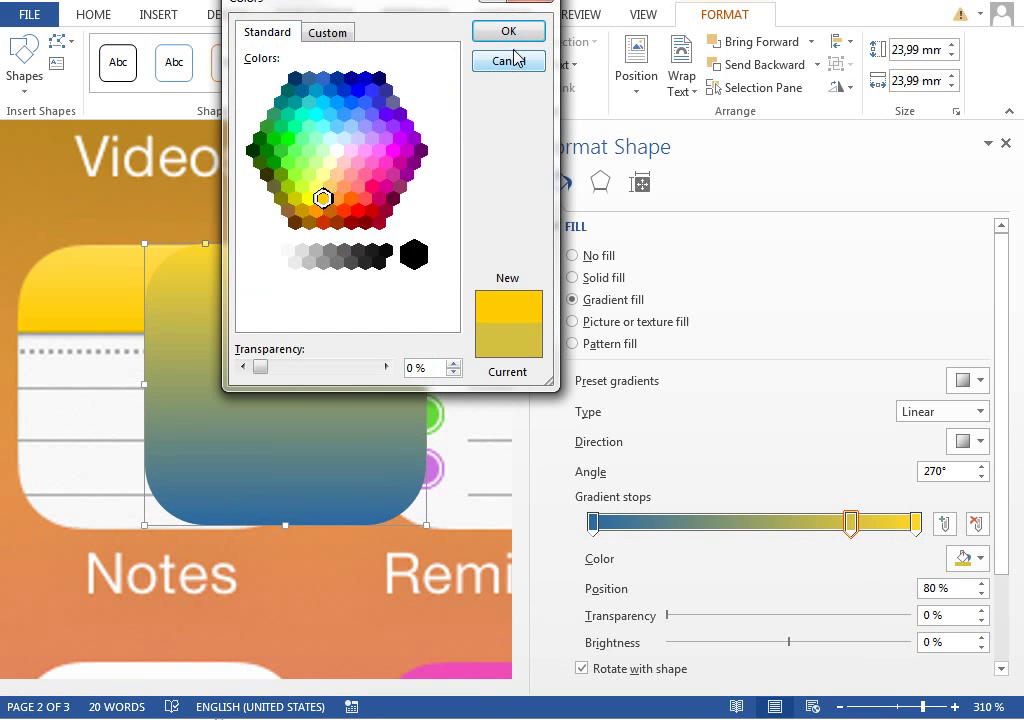
{"action": "left_click", "coordinate": [508, 61]}
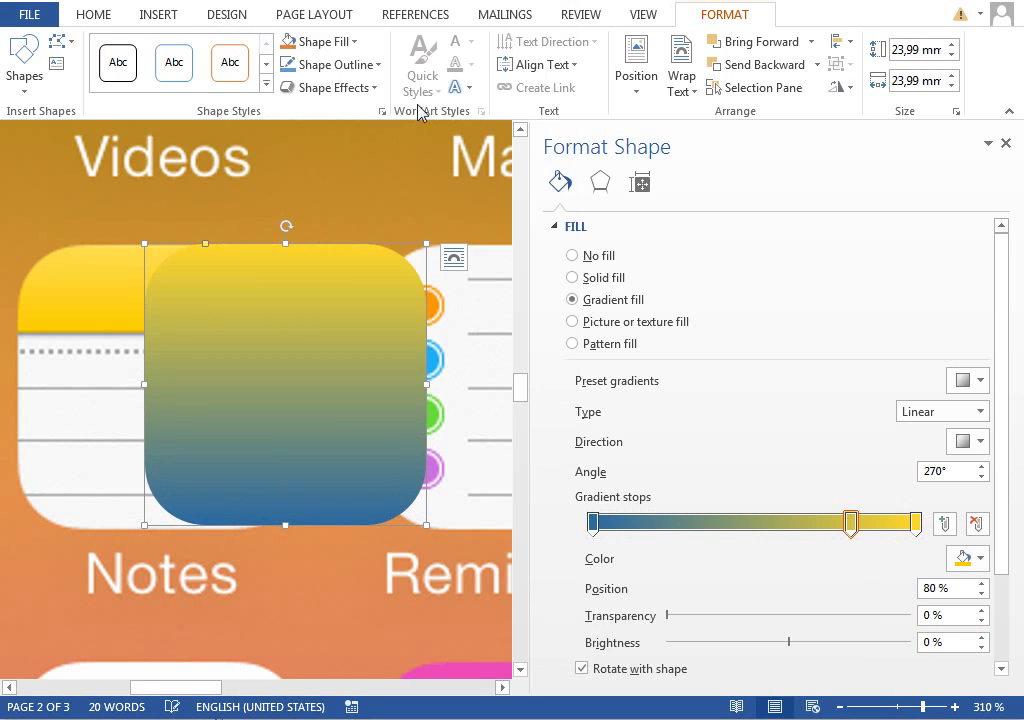
Step: Add a gradient stop at 74% and colour it white darkened by 35%
{"action": "left_click", "coordinate": [832, 525]}
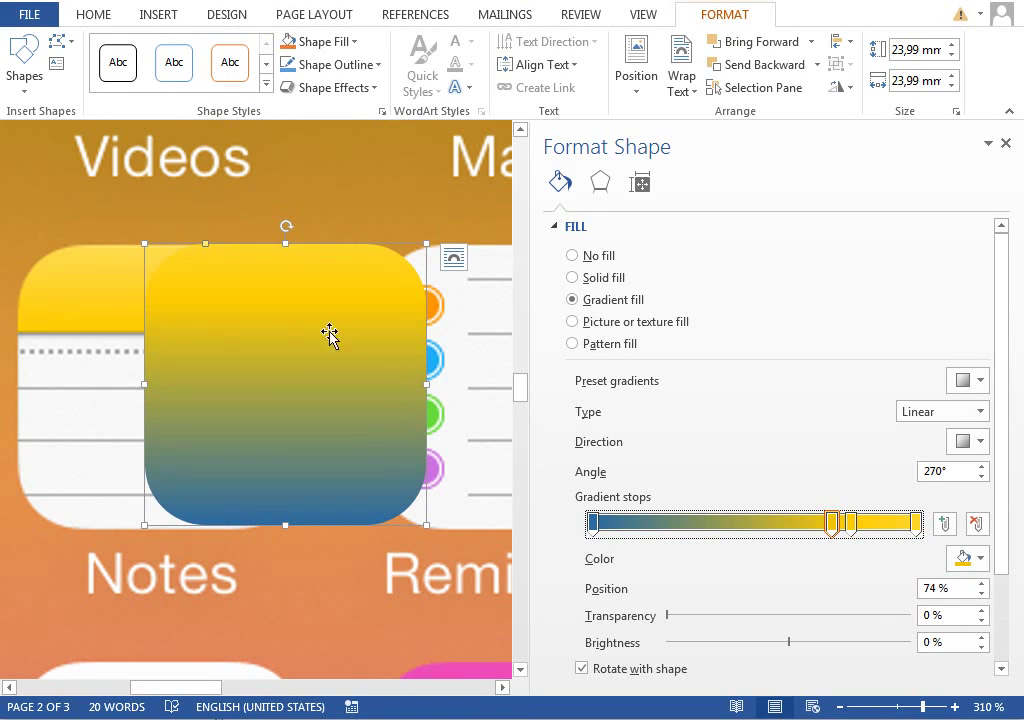
{"action": "left_click", "coordinate": [963, 560]}
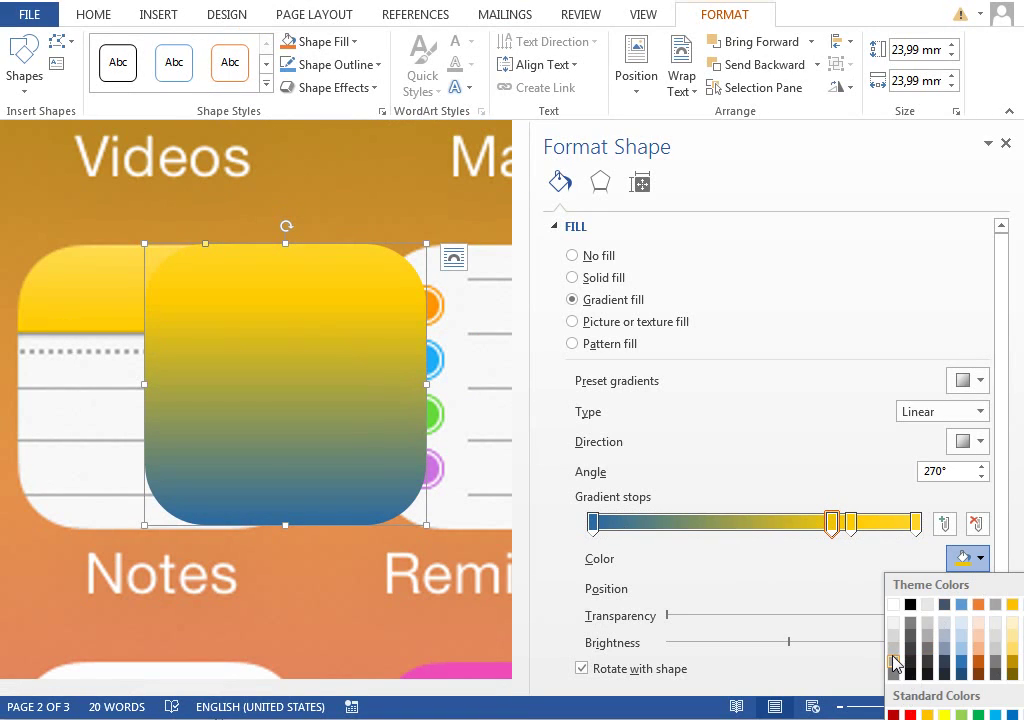
{"action": "left_click", "coordinate": [894, 662]}
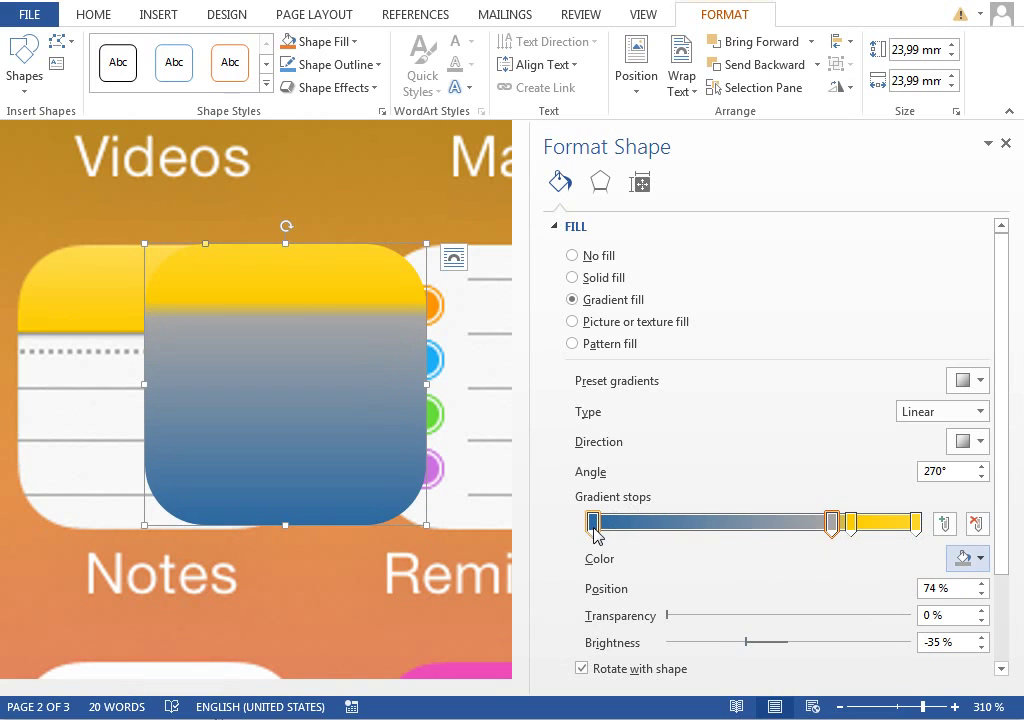
Step: Move the blue gradient stop to 53% and give it a custom near-white grey
{"action": "left_click_drag", "start_coordinate": [593, 524], "coordinate": [764, 526]}
{"action": "left_click", "coordinate": [963, 558]}
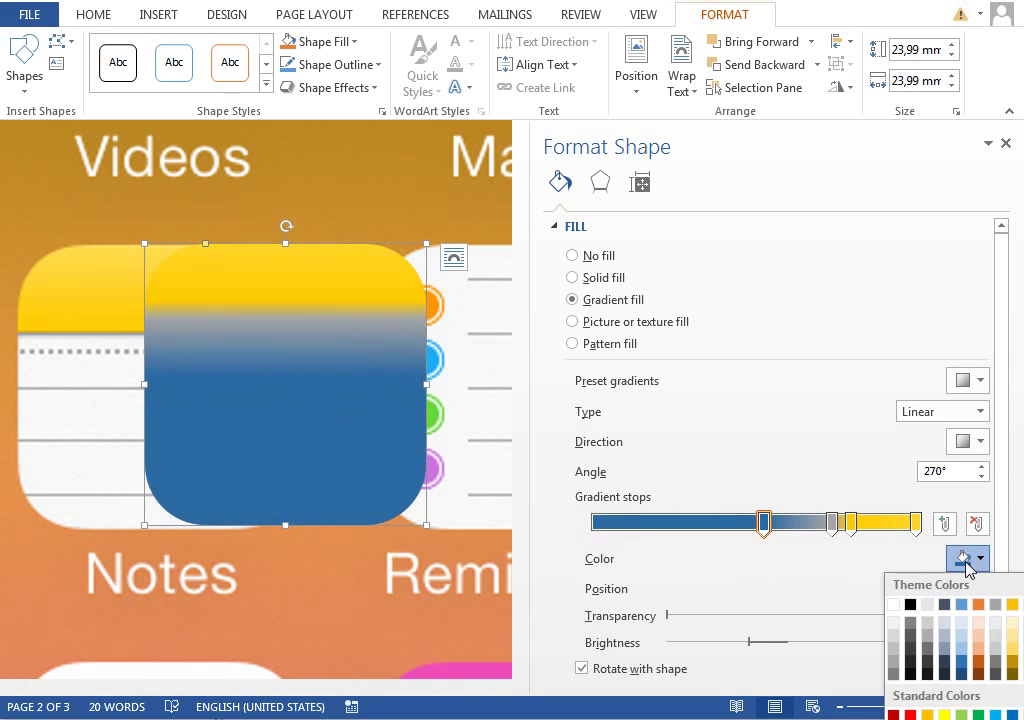
{"action": "left_click", "coordinate": [893, 604]}
{"action": "left_click", "coordinate": [965, 558]}
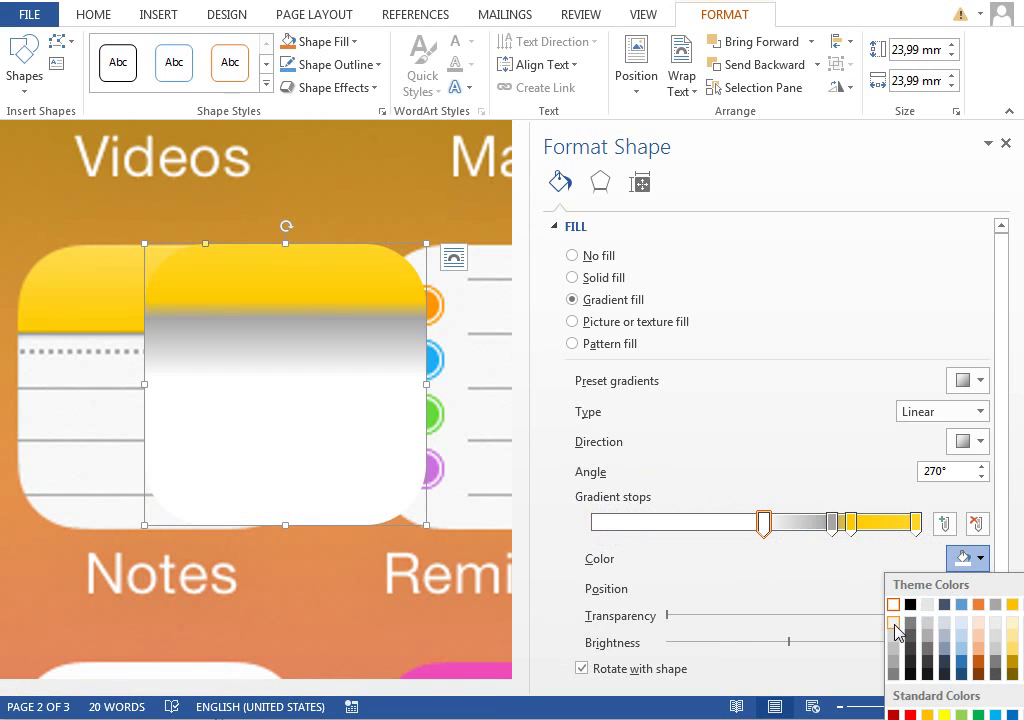
{"action": "left_click", "coordinate": [893, 623]}
{"action": "left_click", "coordinate": [965, 558]}
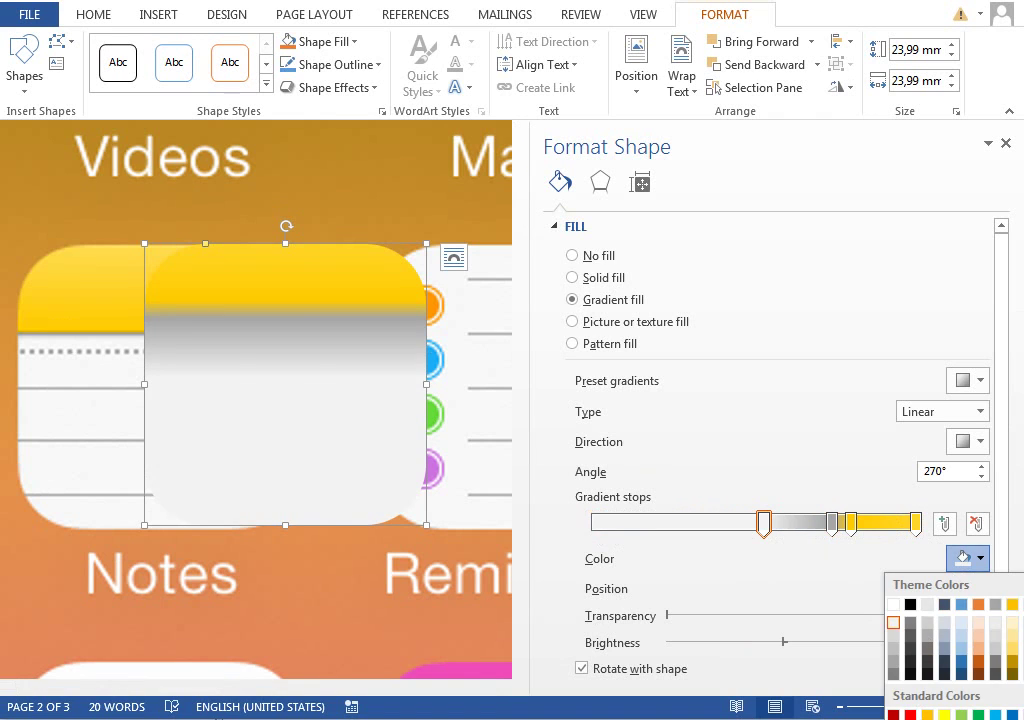
{"action": "left_click", "coordinate": [932, 719]}
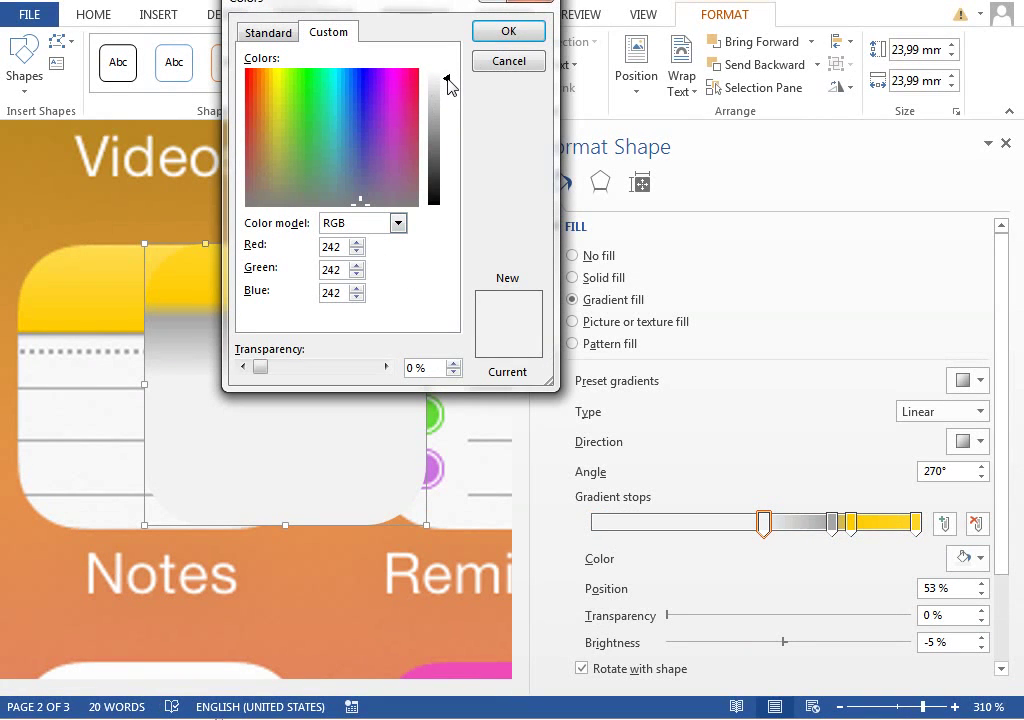
{"action": "left_click", "coordinate": [498, 35]}
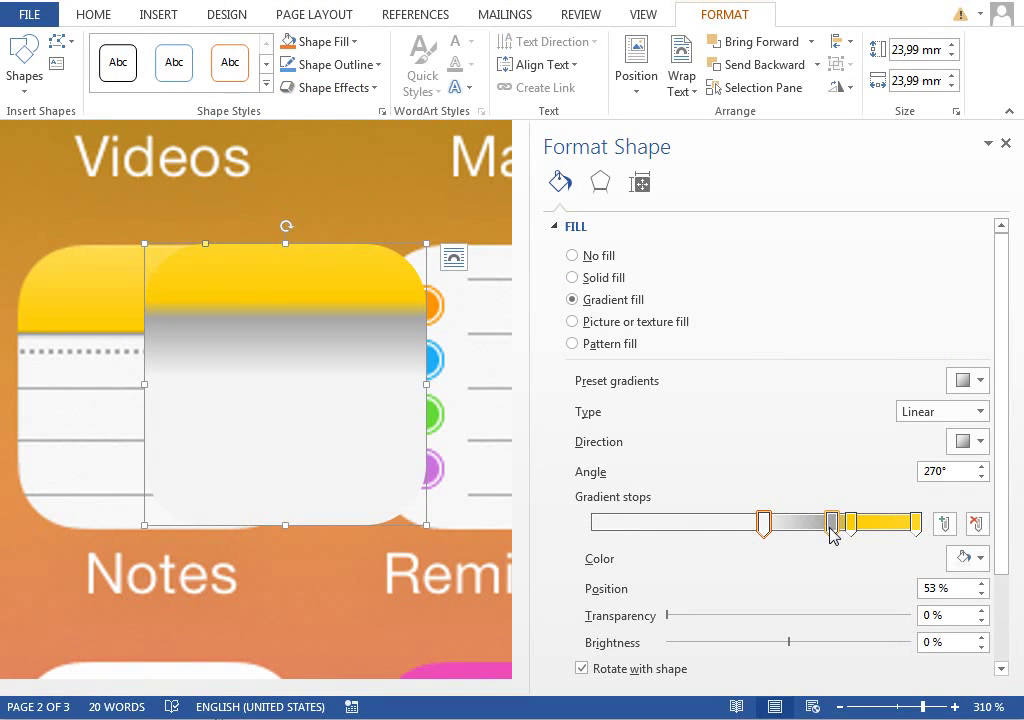
Step: Shift the grey, near-white and golden gradient stops lower, near-white at 66%, and recolour the 100% stop as RGB 255, 221, 79
{"action": "left_click_drag", "start_coordinate": [833, 535], "coordinate": [812, 527]}
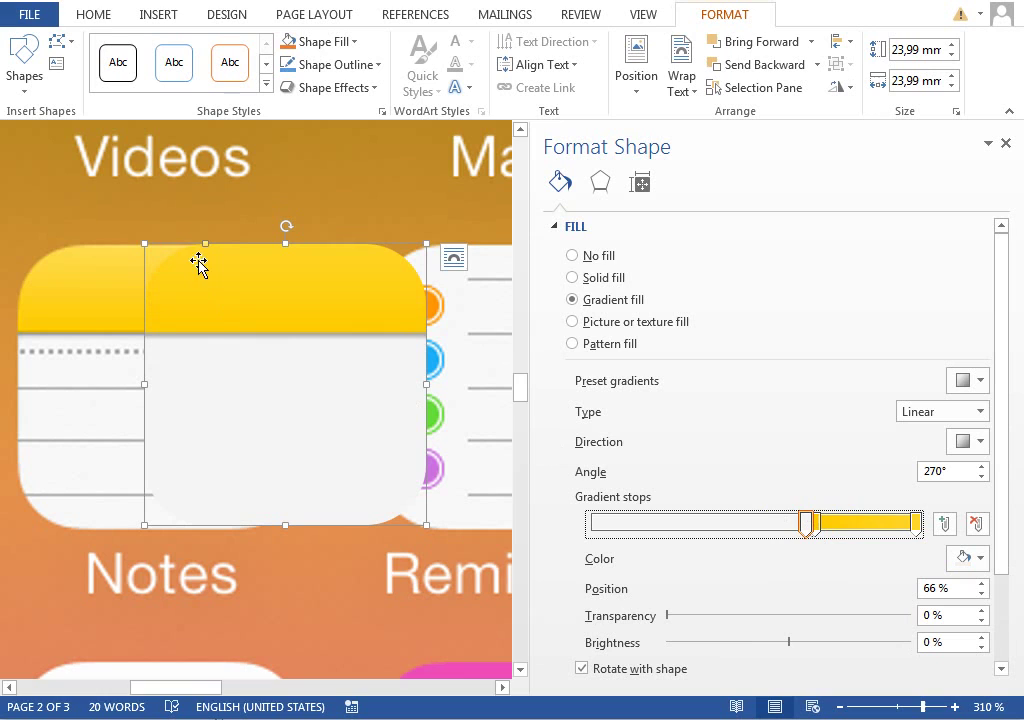
{"action": "left_click", "coordinate": [913, 525]}
{"action": "left_click", "coordinate": [967, 558]}
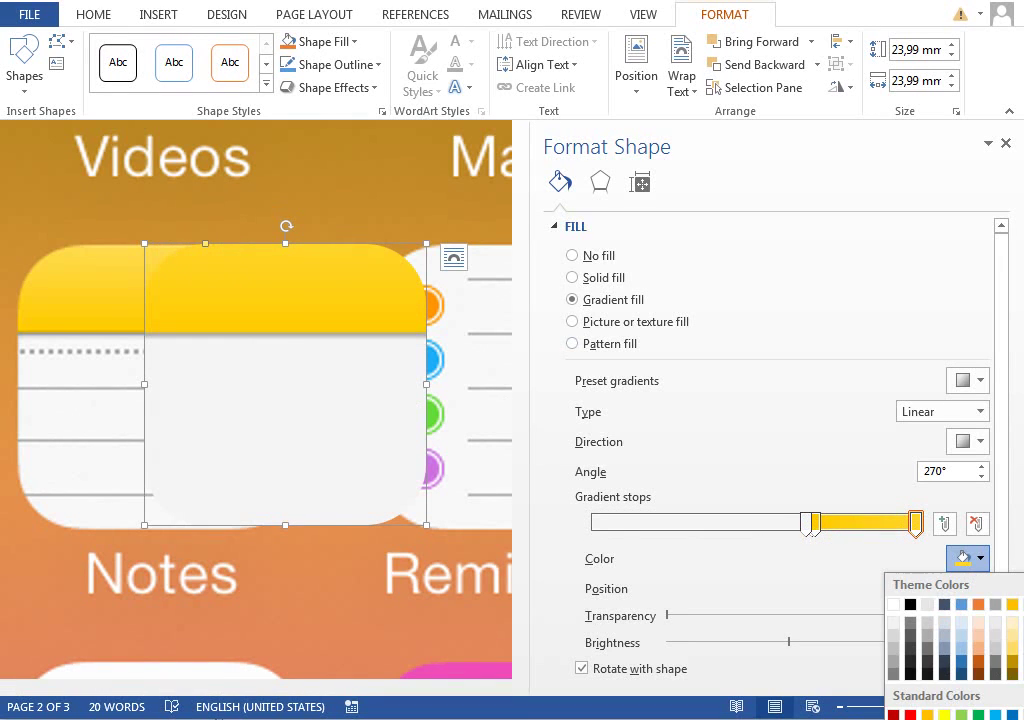
{"action": "left_click", "coordinate": [940, 719]}
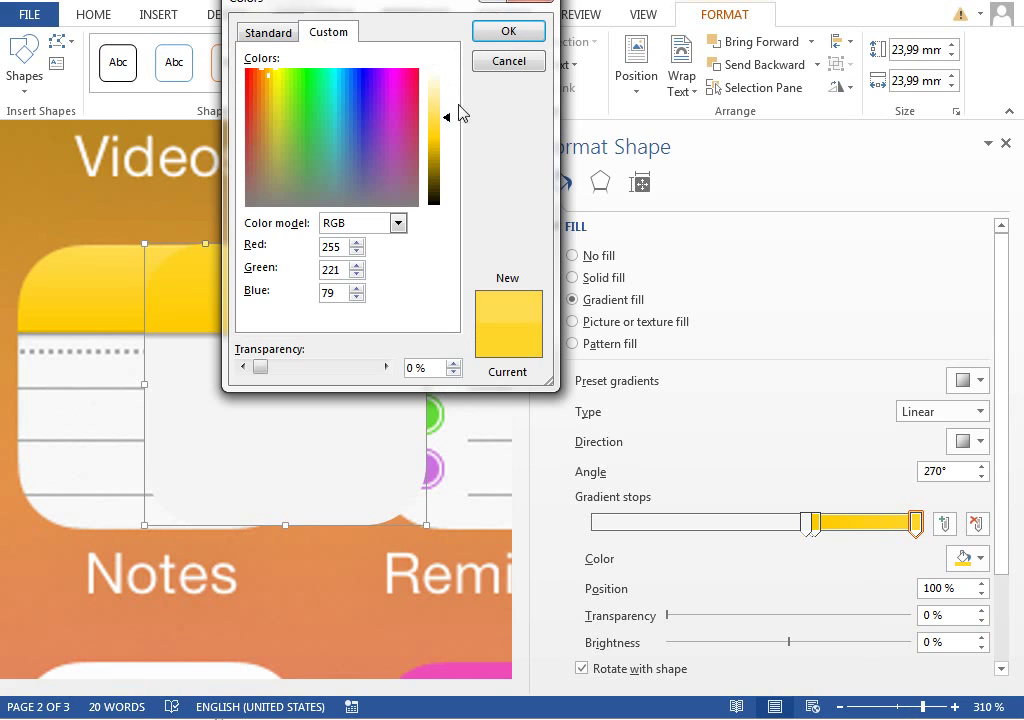
{"action": "left_click", "coordinate": [512, 35]}
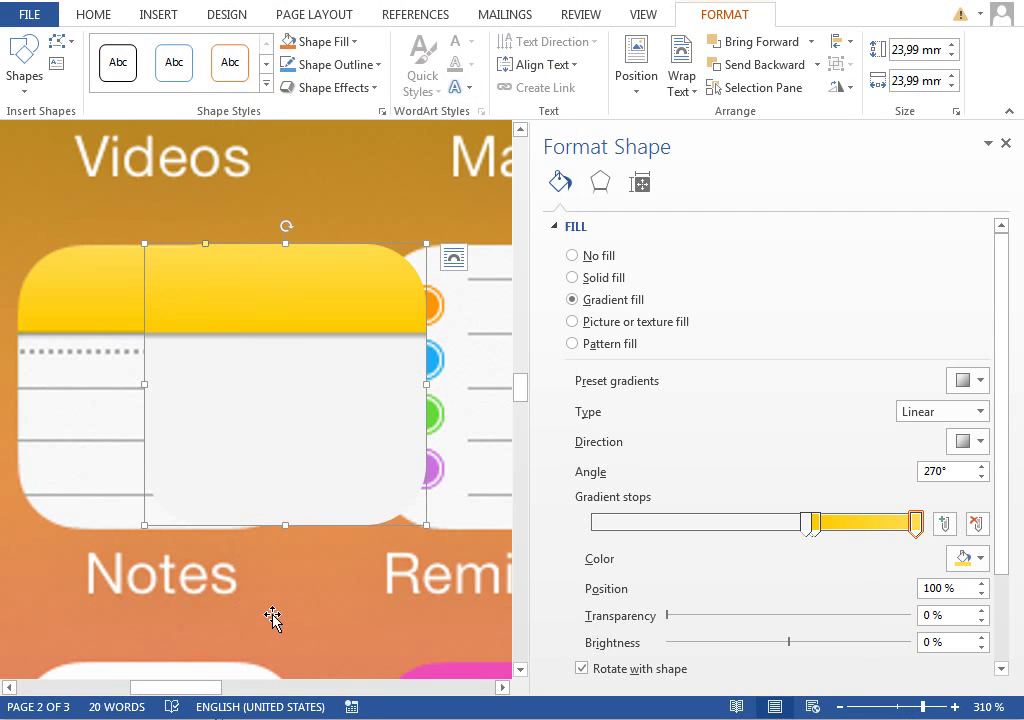
Step: Move the rounded square horizontally away from the Notes reference icon, over the Reminders icon
{"action": "left_click_drag", "start_coordinate": [201, 686], "coordinate": [231, 686]}
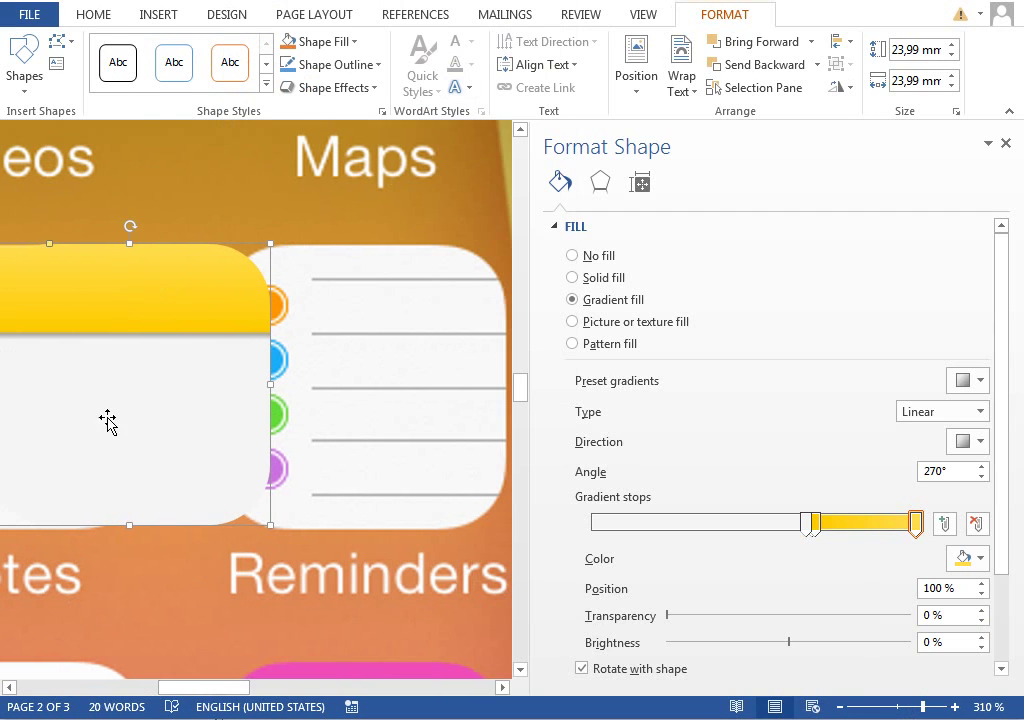
{"action": "left_click_drag", "start_coordinate": [107, 423], "coordinate": [319, 423]}
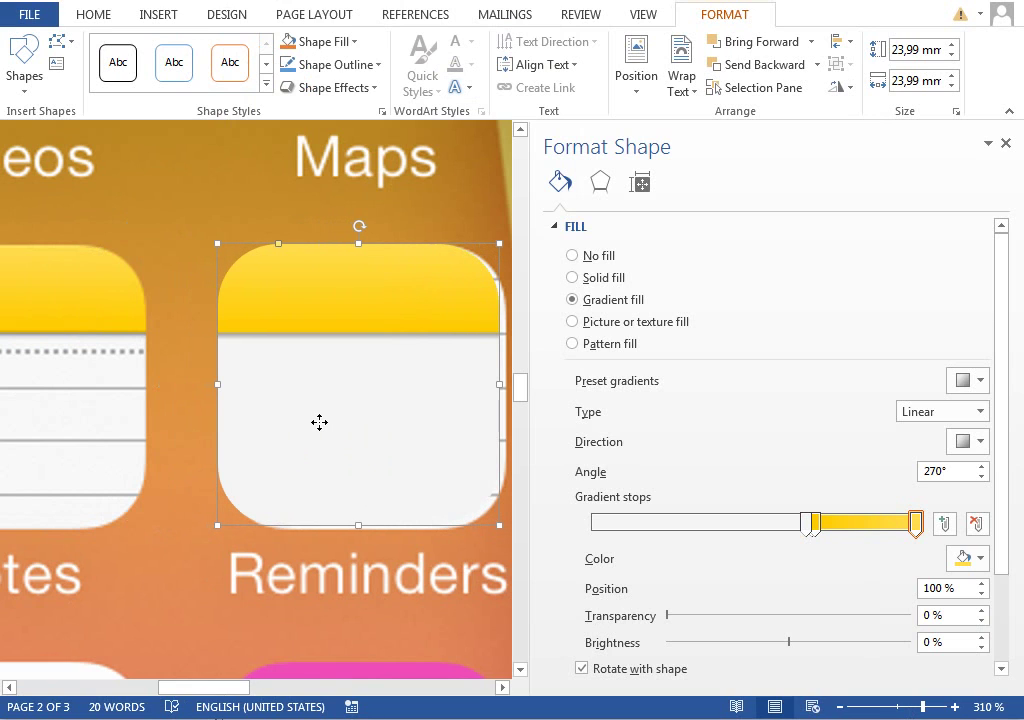
{"action": "left_click_drag", "start_coordinate": [922, 706], "coordinate": [913, 706]}
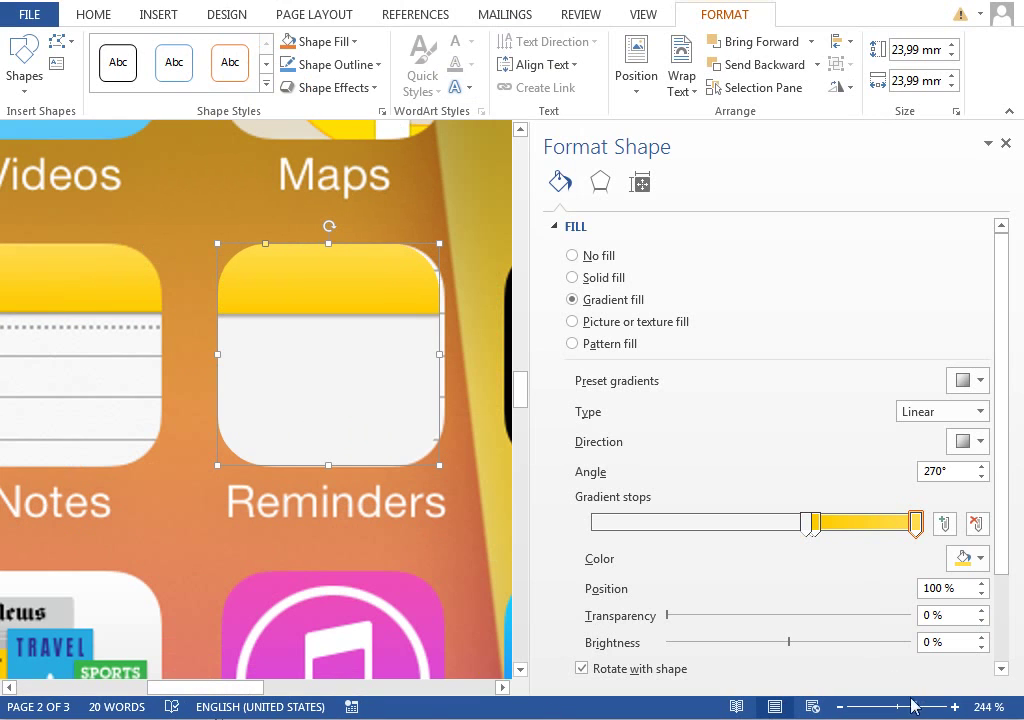
{"action": "left_click_drag", "start_coordinate": [530, 311], "coordinate": [670, 311]}
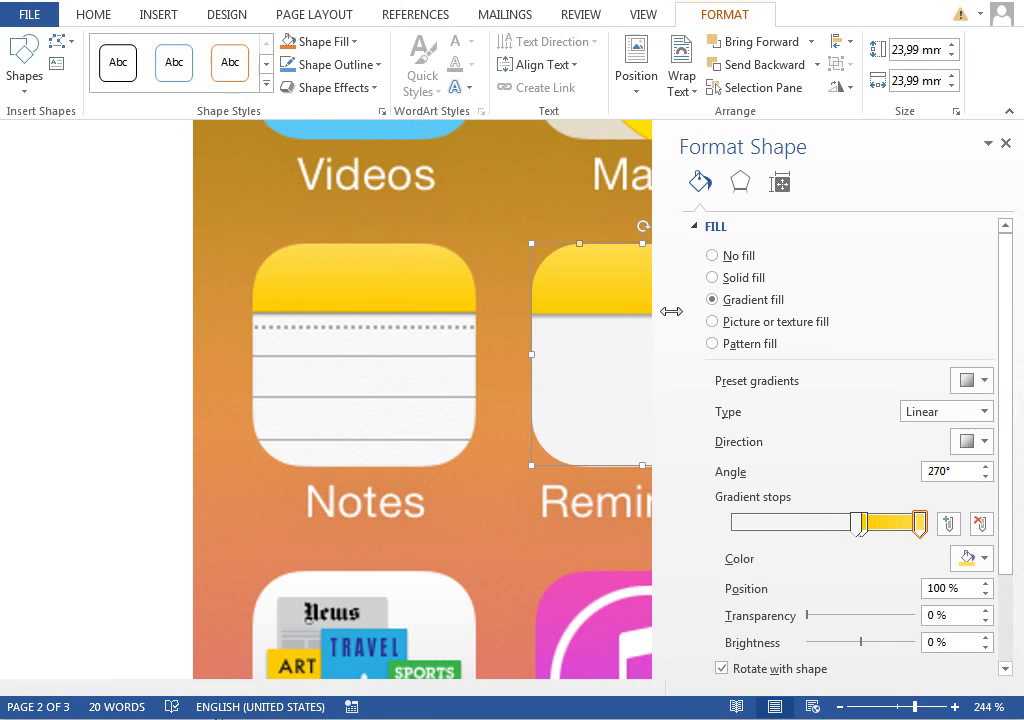
{"action": "left_click_drag", "start_coordinate": [258, 693], "coordinate": [313, 693]}
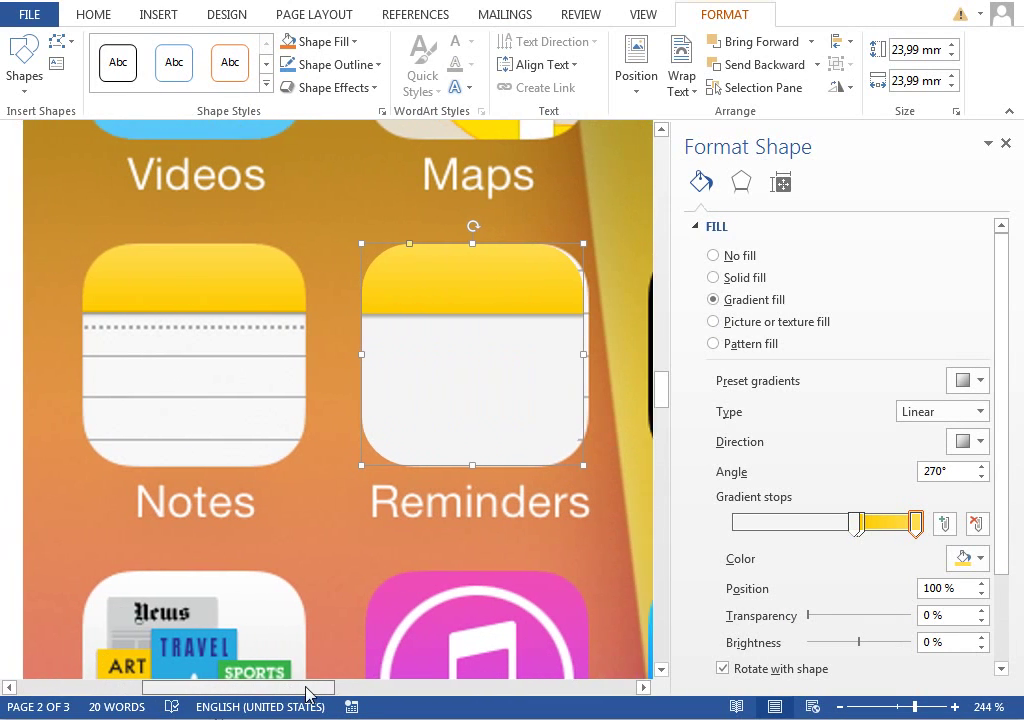
Step: Turn on the gridlines and nudge the rounded square along the grid so it sits just beside the Notes reference icon
{"action": "left_click", "coordinate": [643, 14]}
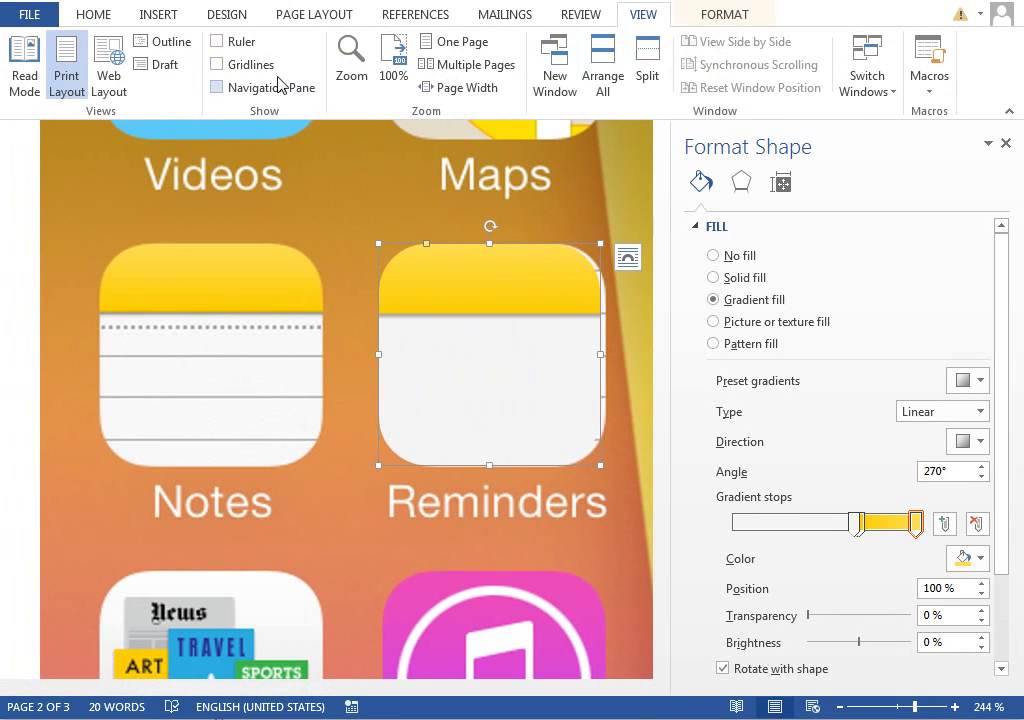
{"action": "left_click", "coordinate": [222, 64]}
{"action": "key", "text": "Left"}
{"action": "key", "text": "Left"}
{"action": "key", "text": "Left"}
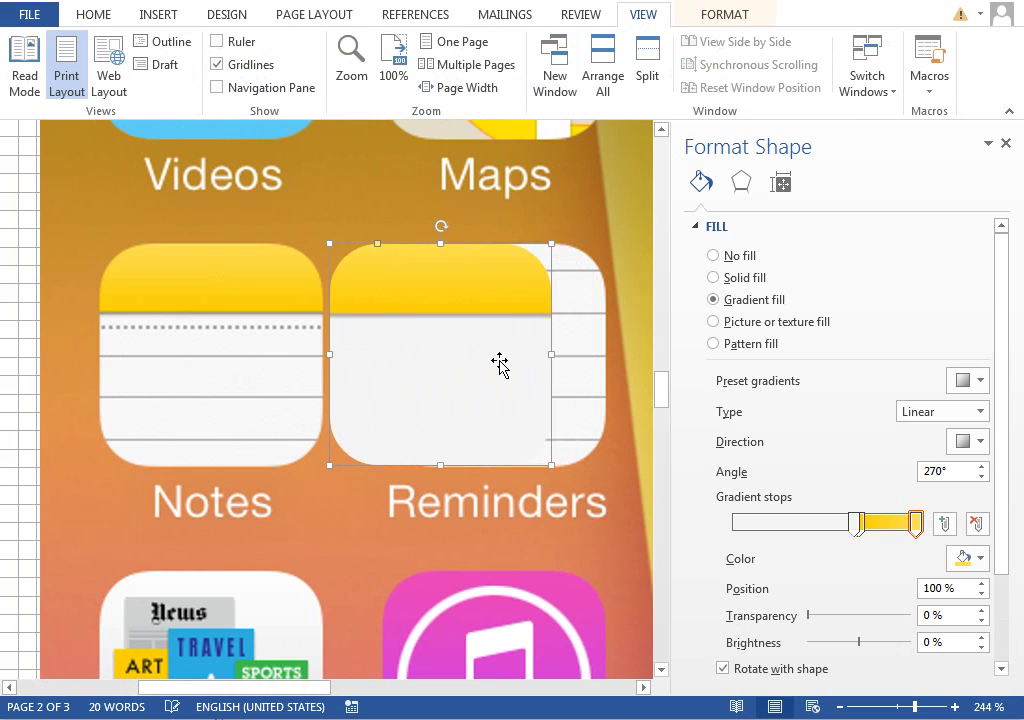
{"action": "key", "text": "Right"}
{"action": "key", "text": "Right"}
{"action": "key", "text": "Left"}
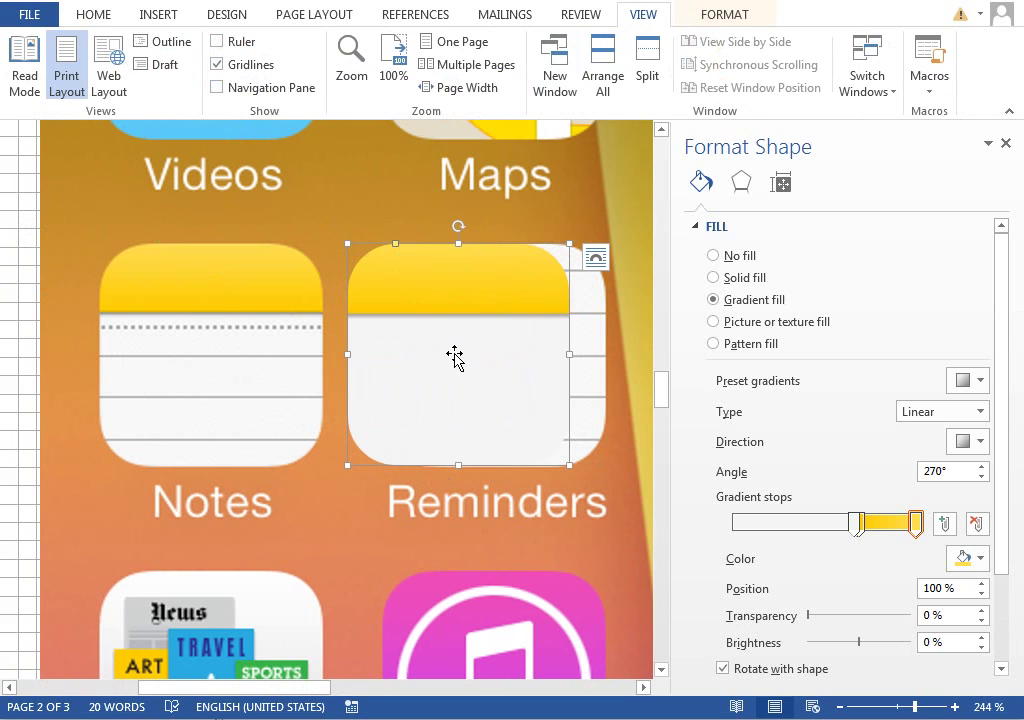
Step: Draw a horizontal straight line about 24 mm long across the square, level with the reference's first ruled line
{"action": "left_click", "coordinate": [158, 14]}
{"action": "left_click", "coordinate": [274, 62]}
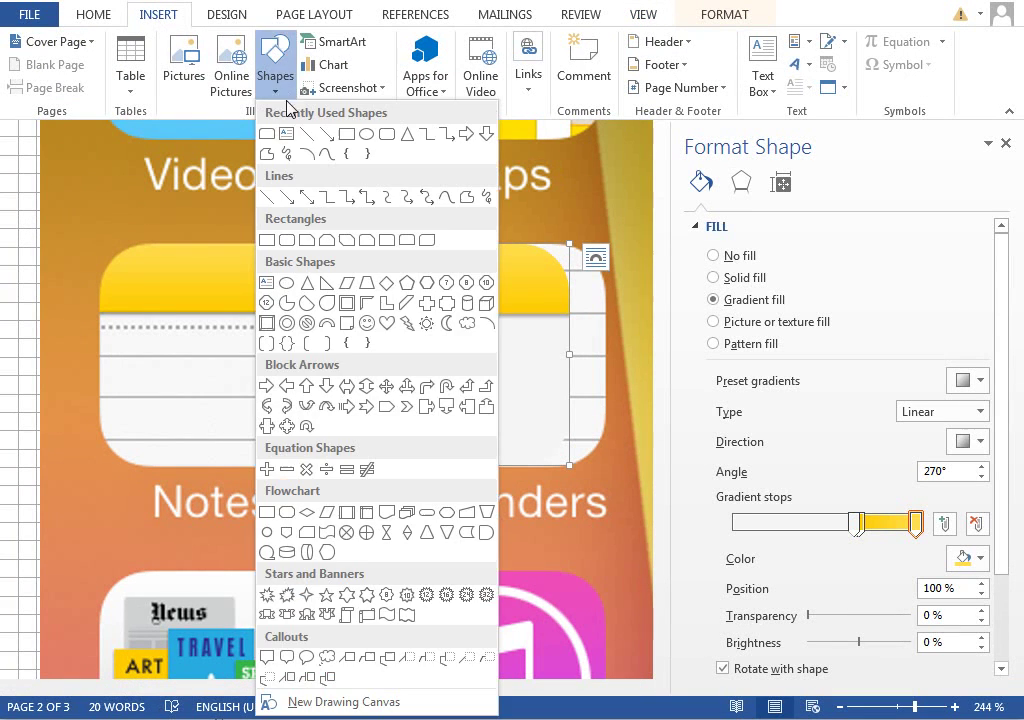
{"action": "left_click", "coordinate": [305, 135]}
{"action": "mouse_move", "coordinate": [349, 353]}
{"action": "left_mouse_down"}
{"action": "mouse_move", "coordinate": [522, 366]}
{"action": "mouse_move", "coordinate": [569, 357]}
{"action": "left_mouse_up"}
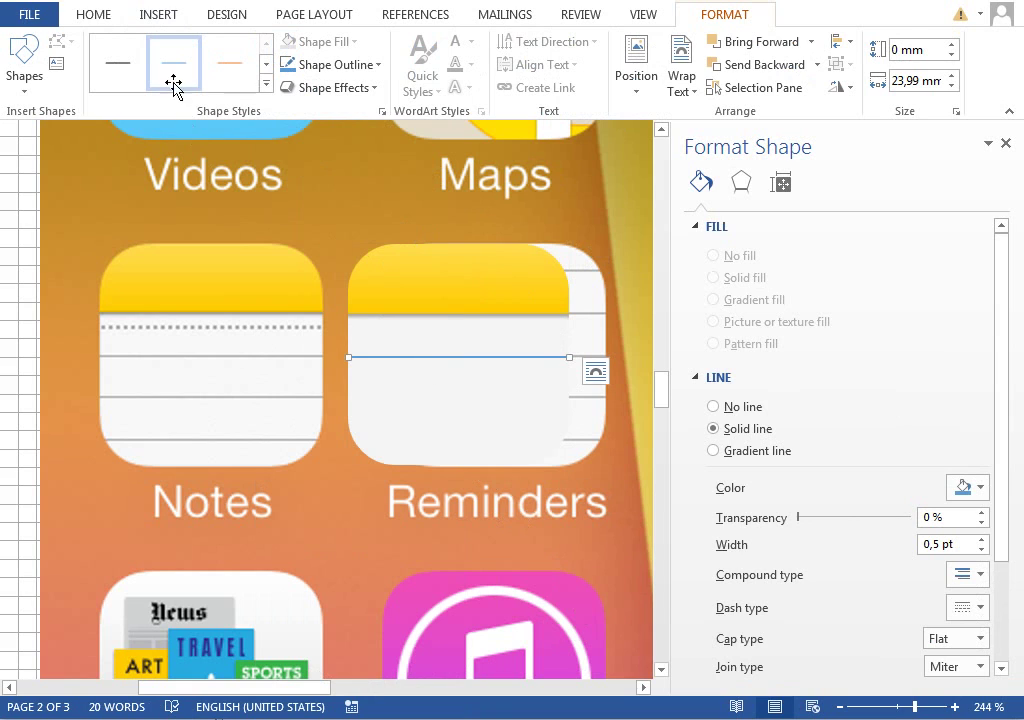
Step: Duplicate the line twice below the first one, and undo the accidental shift of the rounded square
{"action": "left_click", "coordinate": [595, 371]}
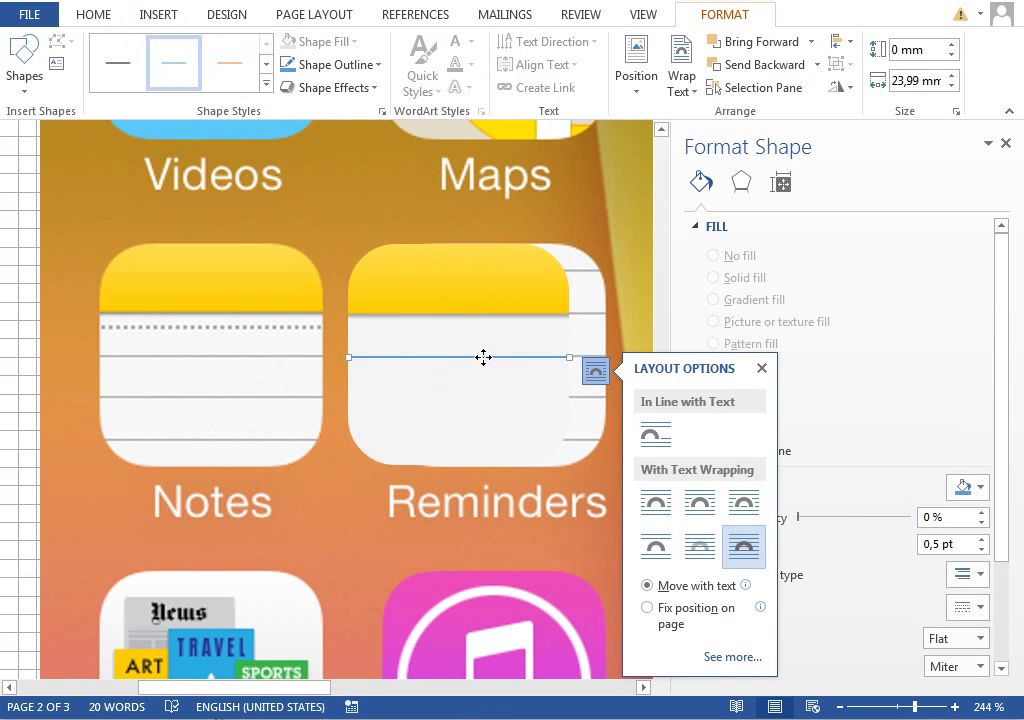
{"action": "left_click_drag", "start_coordinate": [483, 357], "coordinate": [500, 396]}
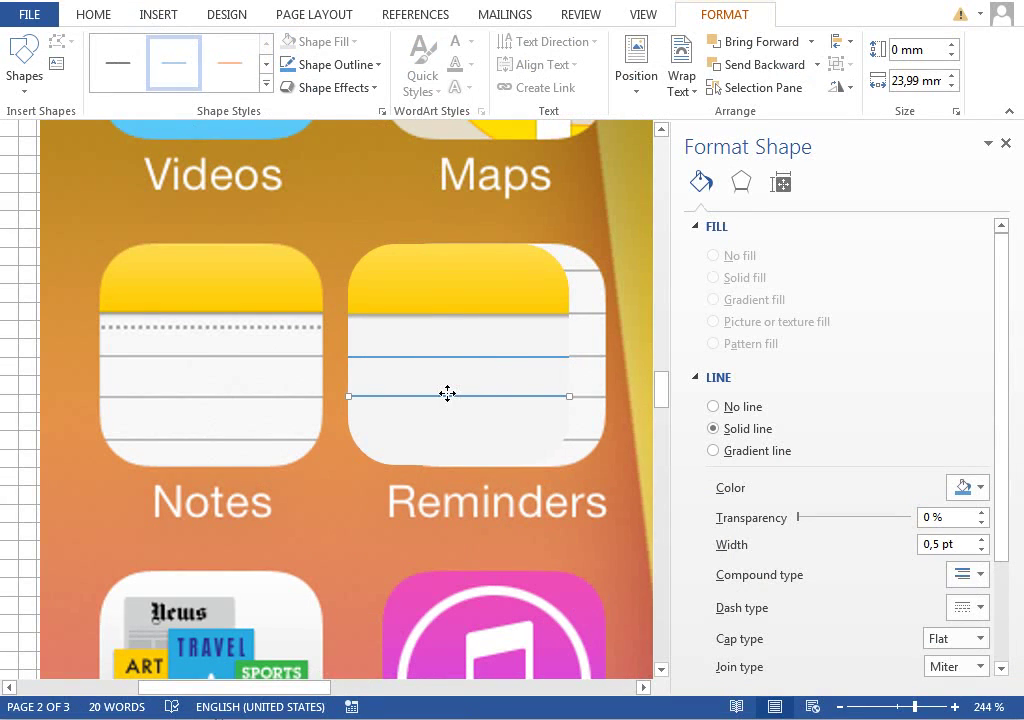
{"action": "key", "text": "ctrl+v"}
{"action": "left_click_drag", "start_coordinate": [454, 434], "coordinate": [417, 436]}
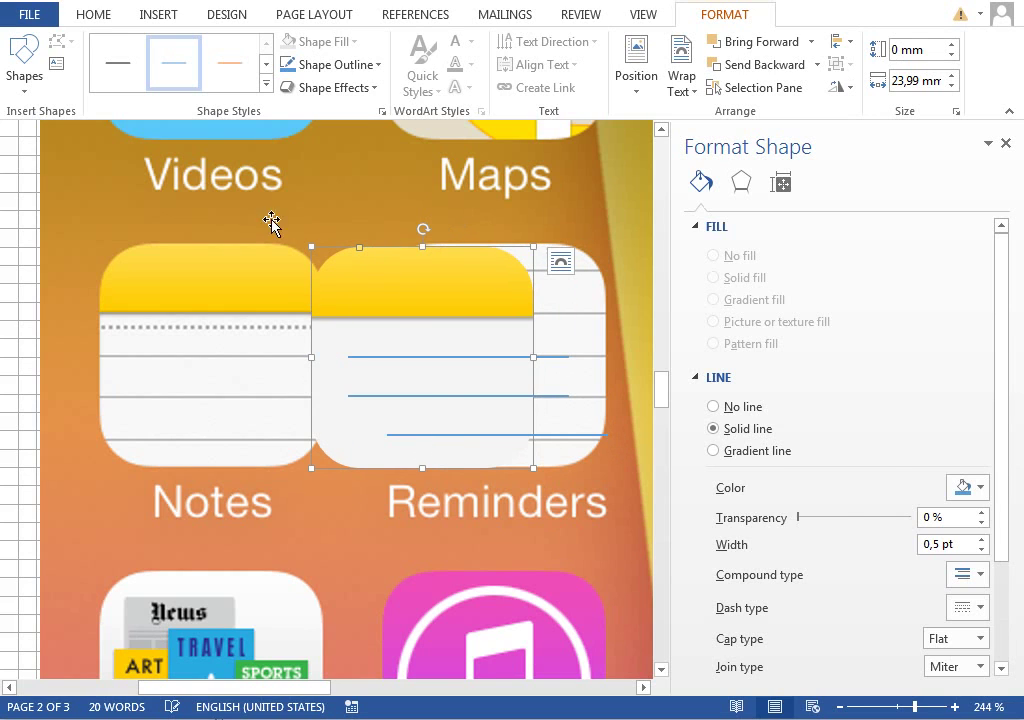
{"action": "left_click", "coordinate": [68, 2]}
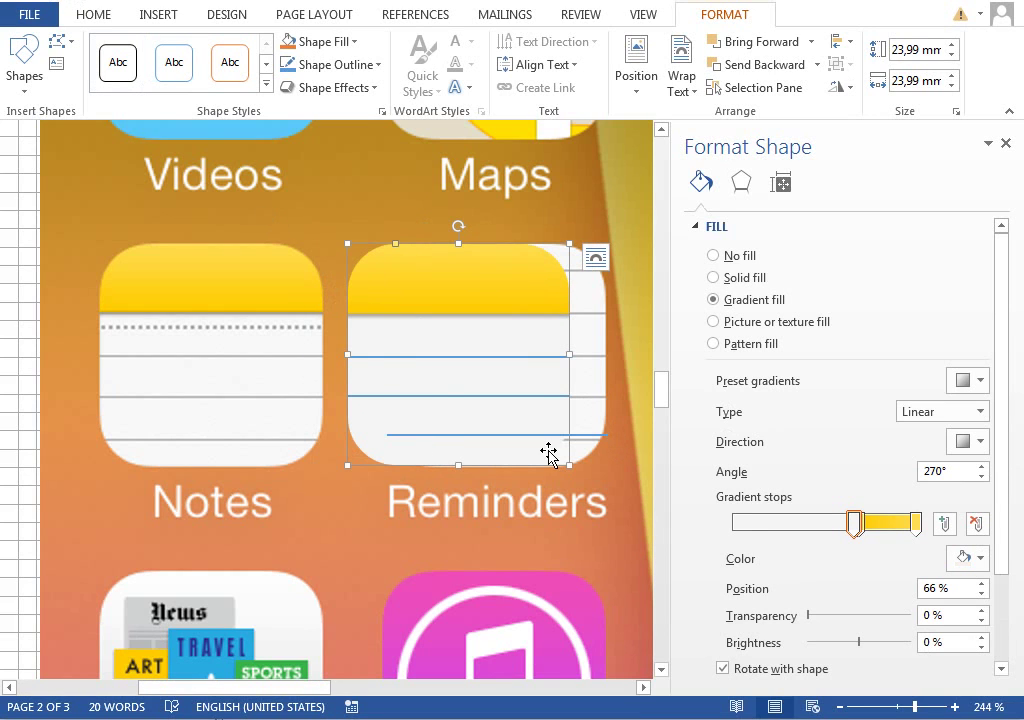
Step: Show the list of objects on the page and close up the formatting pane to give the drawing more room
{"action": "left_click", "coordinate": [93, 14]}
{"action": "left_click", "coordinate": [918, 87]}
{"action": "left_click", "coordinate": [817, 185]}
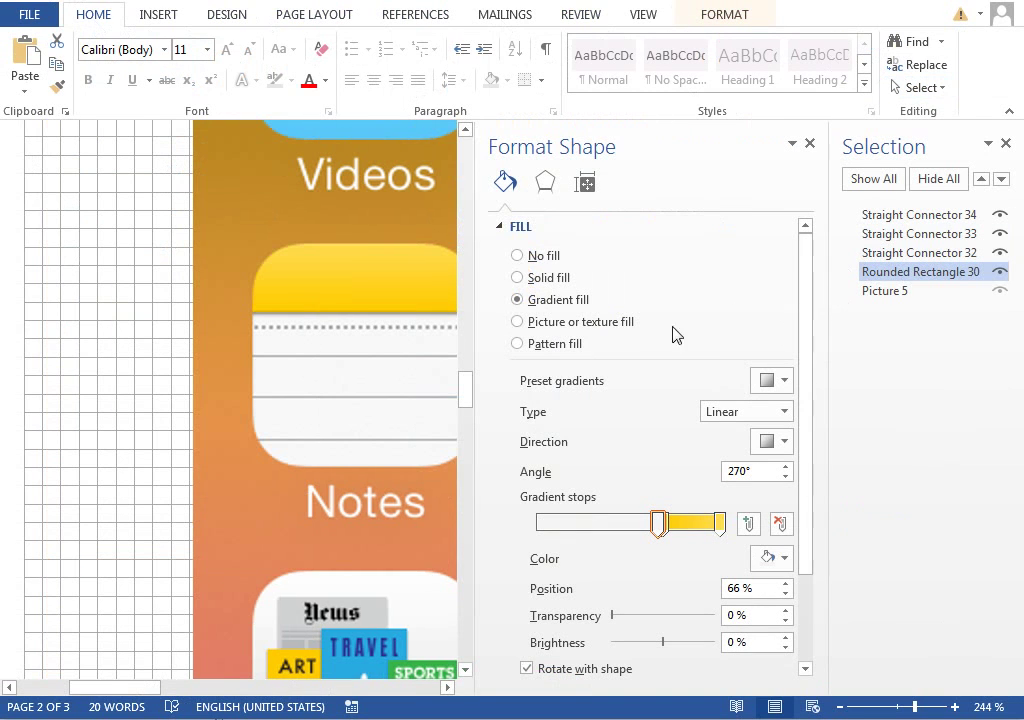
{"action": "left_click_drag", "start_coordinate": [482, 361], "coordinate": [562, 350]}
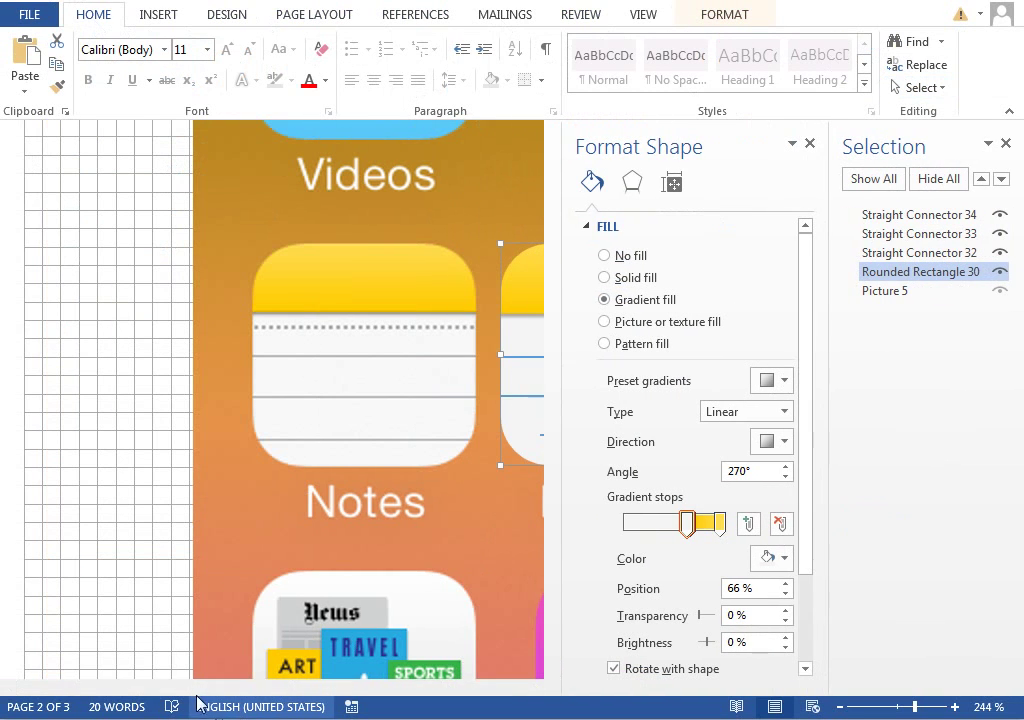
{"action": "left_click_drag", "start_coordinate": [201, 688], "coordinate": [256, 688]}
Step: Shift the lowest line, Straight Connector 34, horizontally until its ends align with the rounded square's edges
{"action": "left_click", "coordinate": [945, 217]}
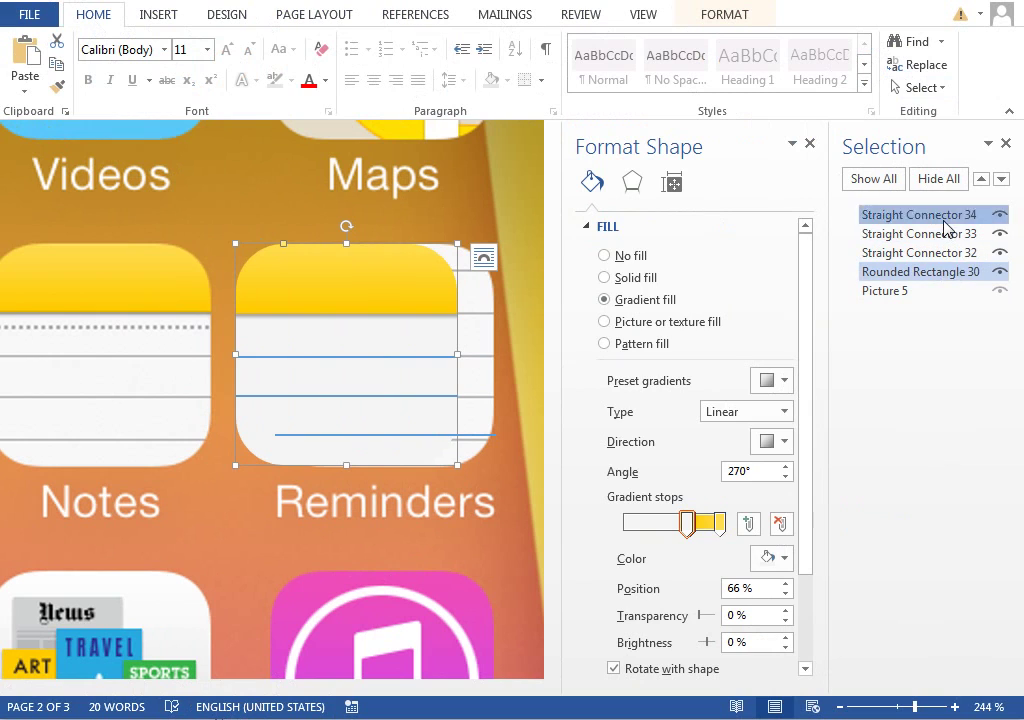
{"action": "key", "text": "Left"}
{"action": "key", "text": "Left"}
{"action": "key", "text": "Left"}
{"action": "key", "text": "Left"}
{"action": "key", "text": "Left"}
{"action": "key", "text": "Left"}
{"action": "key", "text": "Left"}
{"action": "key", "text": "Left"}
{"action": "key", "text": "Left"}
{"action": "key", "text": "Left"}
{"action": "key", "text": "Left"}
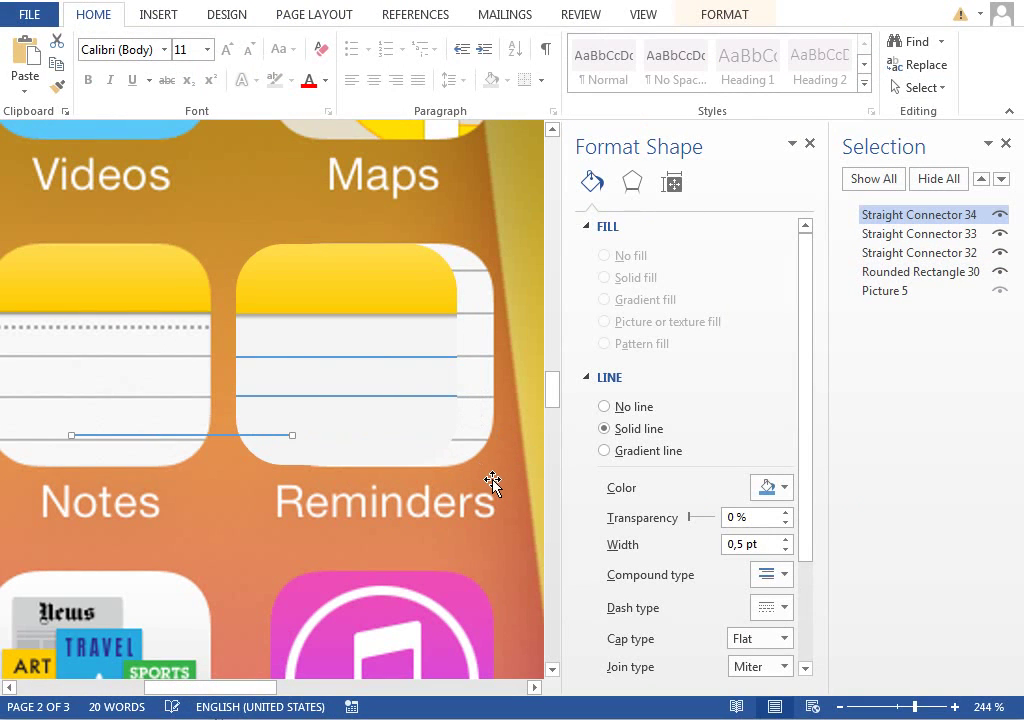
{"action": "key", "text": "Right"}
{"action": "key", "text": "Right"}
{"action": "key", "text": "Right"}
{"action": "key", "text": "Right"}
{"action": "key", "text": "Right"}
{"action": "key", "text": "Right"}
{"action": "key", "text": "Right"}
{"action": "key", "text": "Right"}
{"action": "key", "text": "Right"}
{"action": "key", "text": "Right"}
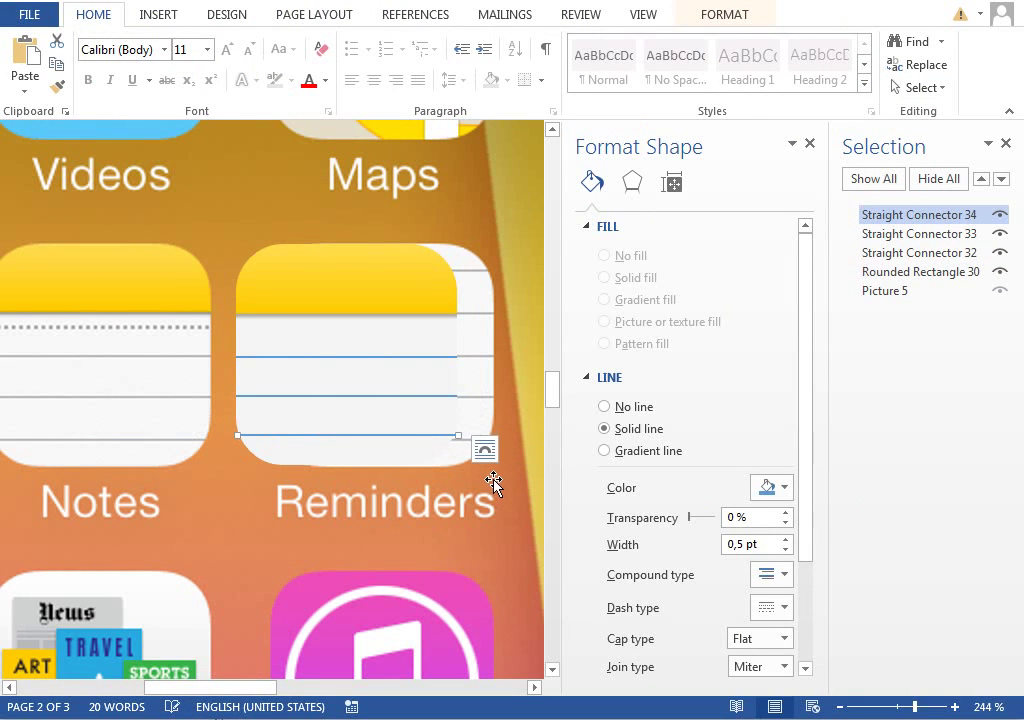
Step: Duplicate the lowest line and move the copy up to just below the yellow band, aligned with the square's edges
{"action": "key", "text": "ctrl+d"}
{"action": "key", "text": "Up"}
{"action": "key", "text": "Up"}
{"action": "key", "text": "Up"}
{"action": "key", "text": "Up"}
{"action": "key", "text": "Up"}
{"action": "key", "text": "Up"}
{"action": "key", "text": "Up"}
{"action": "key", "text": "Up"}
{"action": "key", "text": "Up"}
{"action": "key", "text": "Up"}
{"action": "key", "text": "Up"}
{"action": "key", "text": "Up"}
{"action": "key", "text": "Up"}
{"action": "key", "text": "Up"}
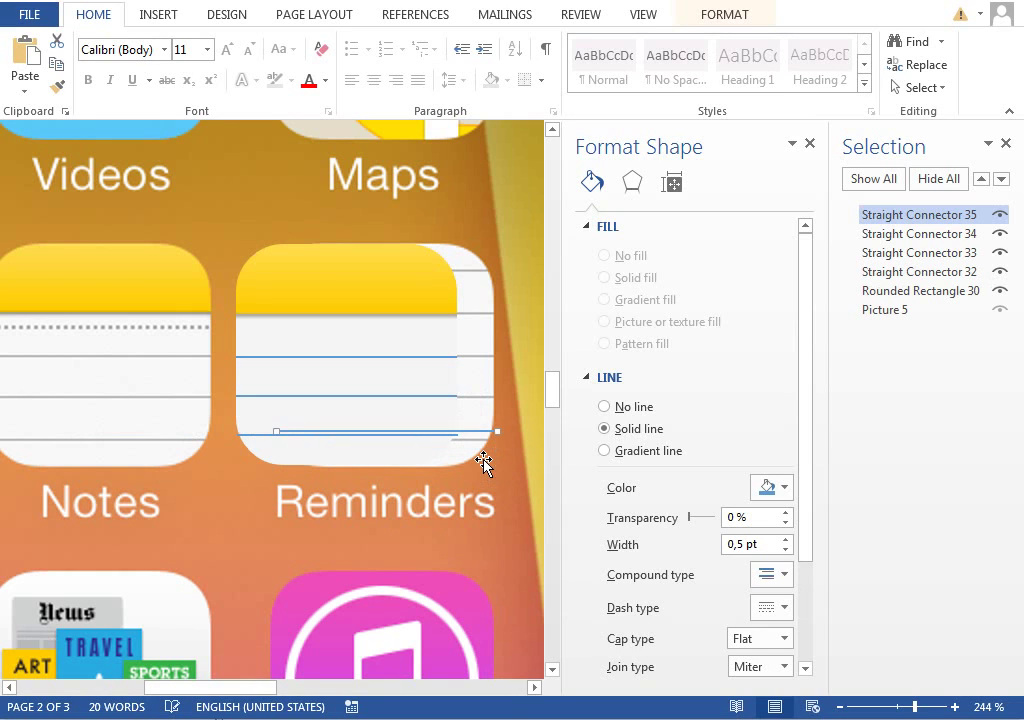
{"action": "key", "text": "Up"}
{"action": "key", "text": "Up"}
{"action": "key", "text": "Left"}
{"action": "key", "text": "Left"}
{"action": "key", "text": "Left"}
{"action": "key", "text": "Left"}
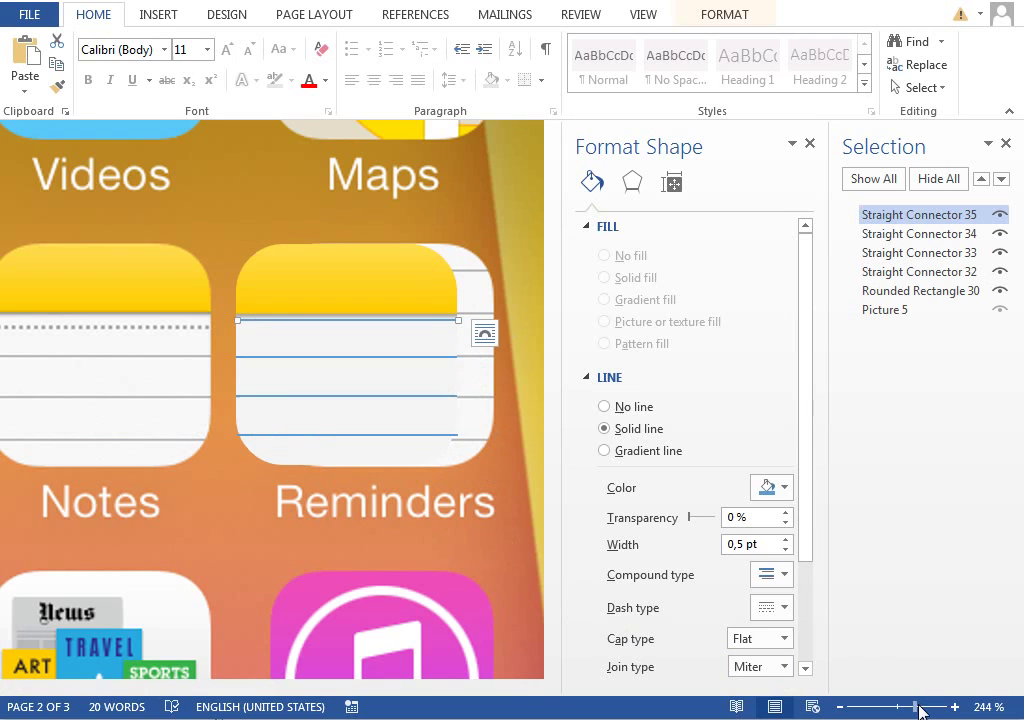
Step: Turn off the gridlines and nudge the uppermost line down in fine increments to the height of the reference's dotted line
{"action": "left_click_drag", "start_coordinate": [920, 712], "coordinate": [921, 709]}
{"action": "left_click", "coordinate": [640, 14]}
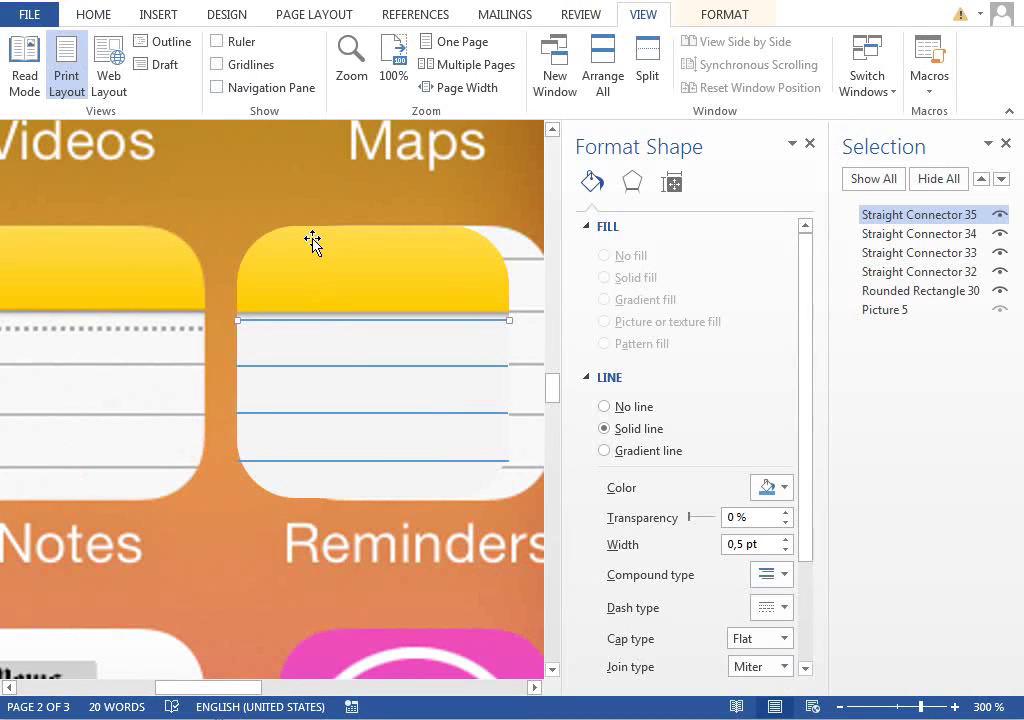
{"action": "key", "text": "ctrl+Down"}
{"action": "key", "text": "ctrl+Down"}
{"action": "key", "text": "ctrl+Down"}
{"action": "key", "text": "ctrl+Down"}
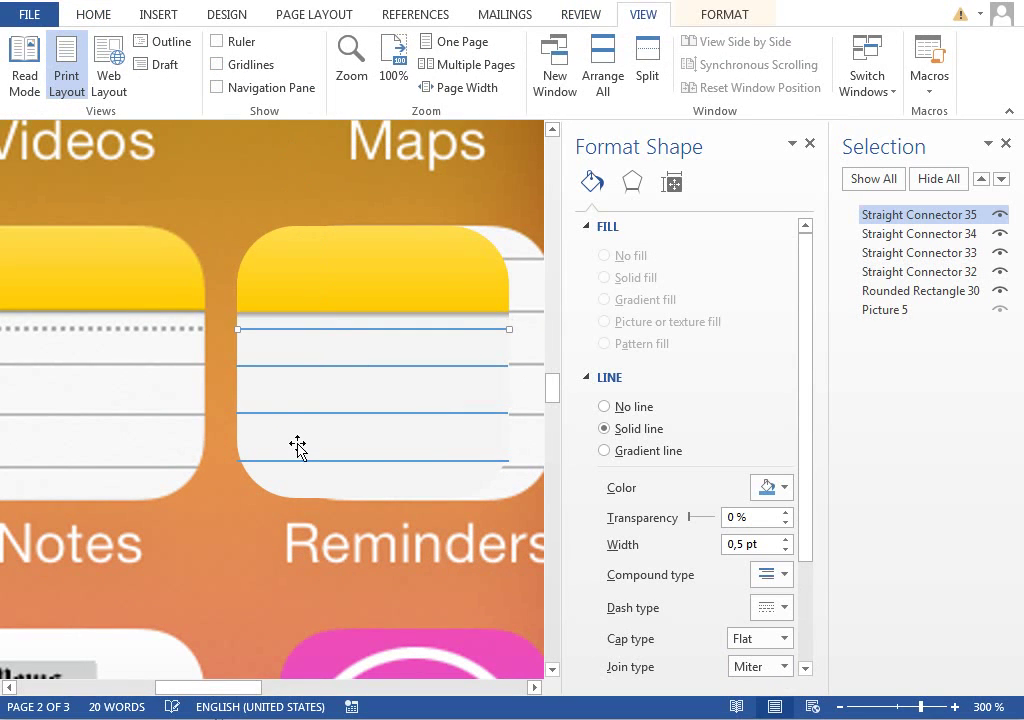
Step: Nudge the lowest line down to match the reference's last ruled line and distribute the three lower lines vertically
{"action": "left_click", "coordinate": [905, 234]}
{"action": "key", "text": "ctrl+Down"}
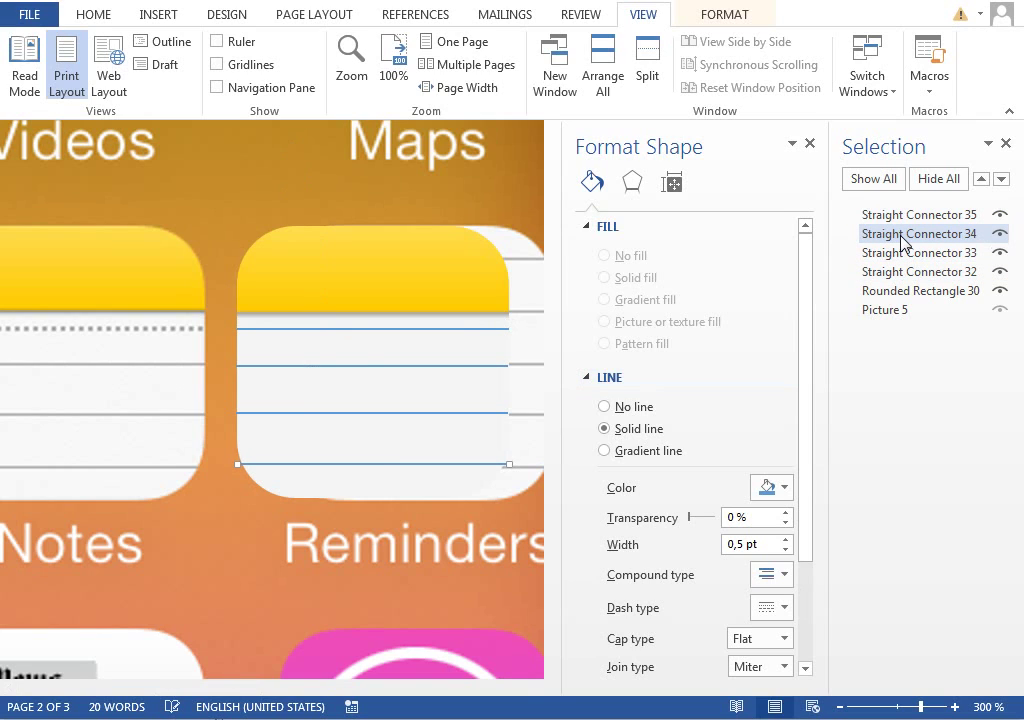
{"action": "left_click", "coordinate": [898, 253], "text": "ctrl"}
{"action": "left_click", "coordinate": [902, 271], "text": "ctrl"}
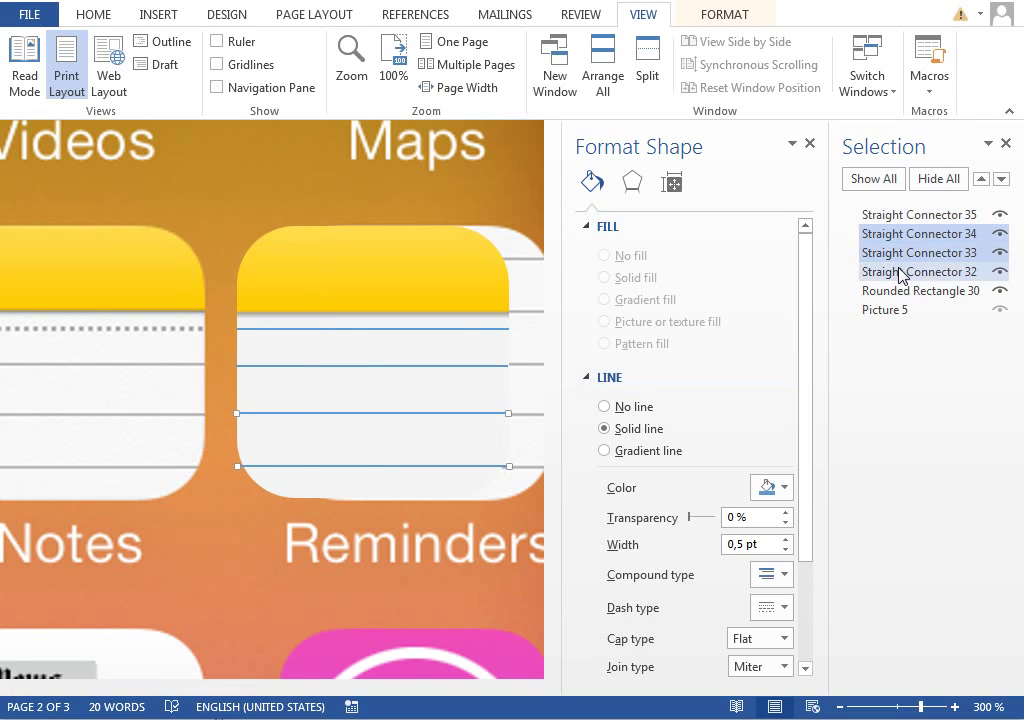
{"action": "left_click", "coordinate": [724, 14]}
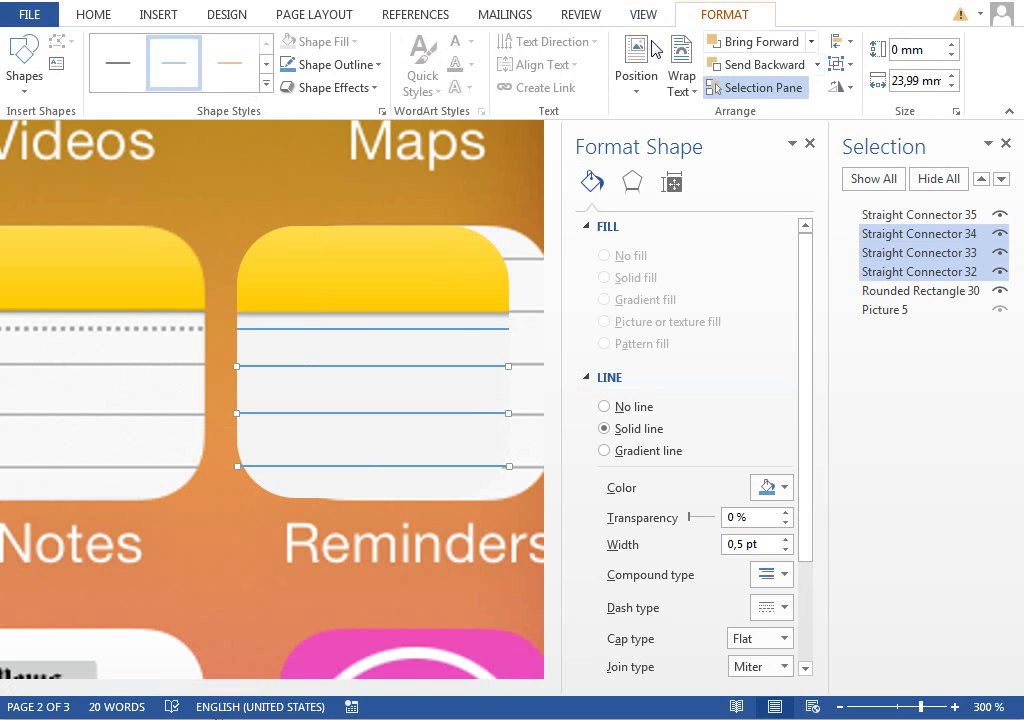
{"action": "left_click", "coordinate": [845, 45]}
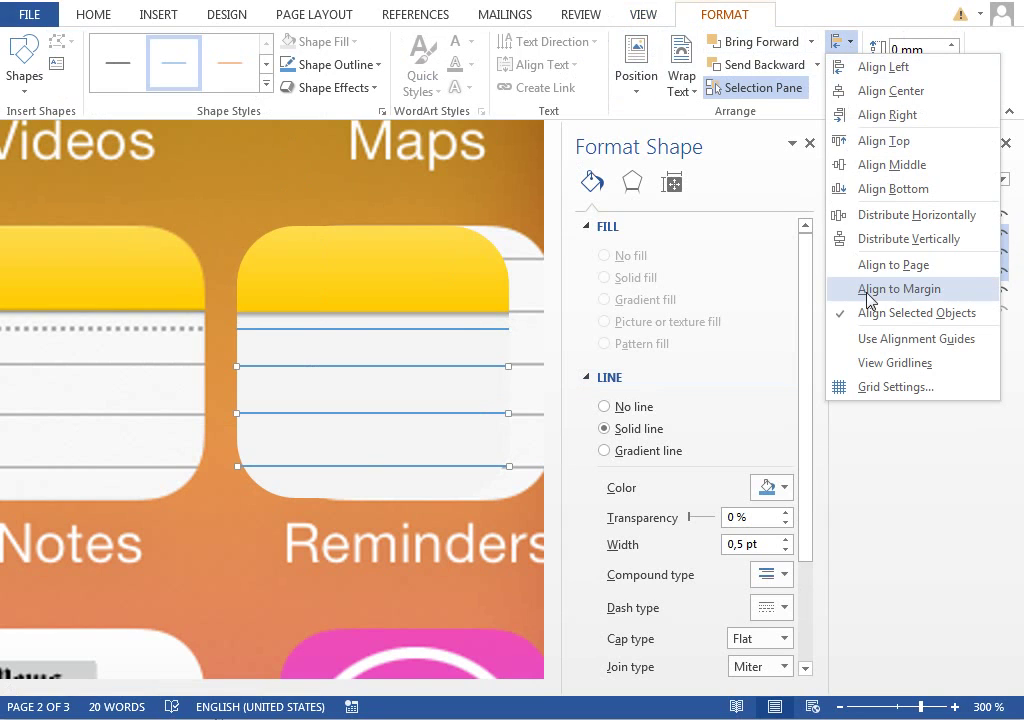
{"action": "left_click", "coordinate": [874, 240]}
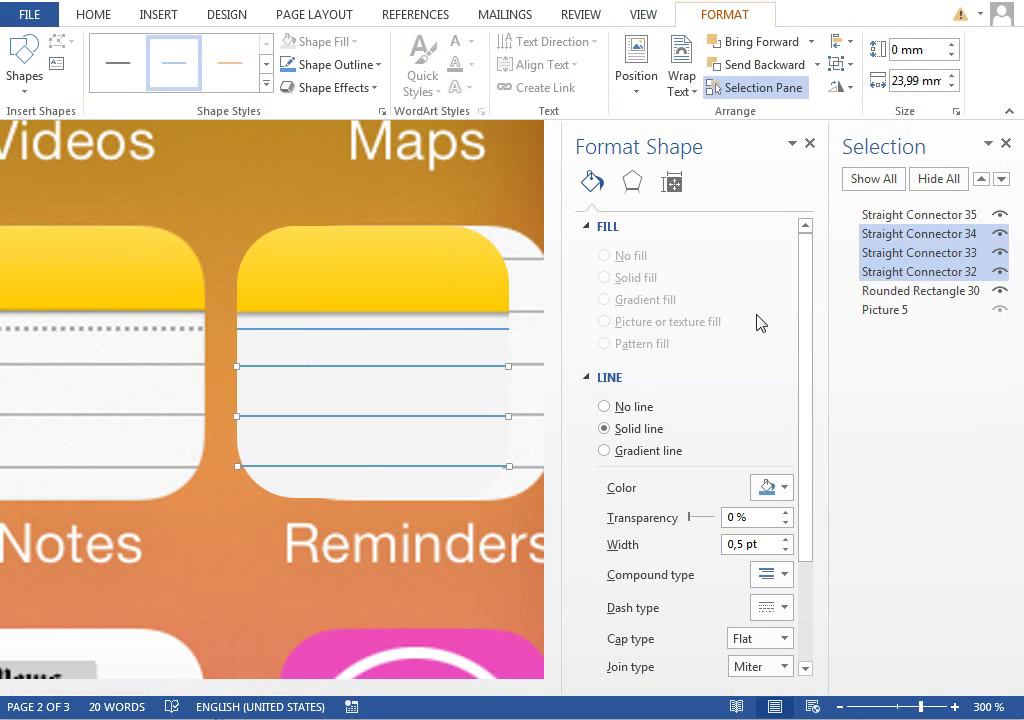
Step: Colour all four lines grey and set their width to 1 pt
{"action": "left_click", "coordinate": [880, 215], "text": "ctrl"}
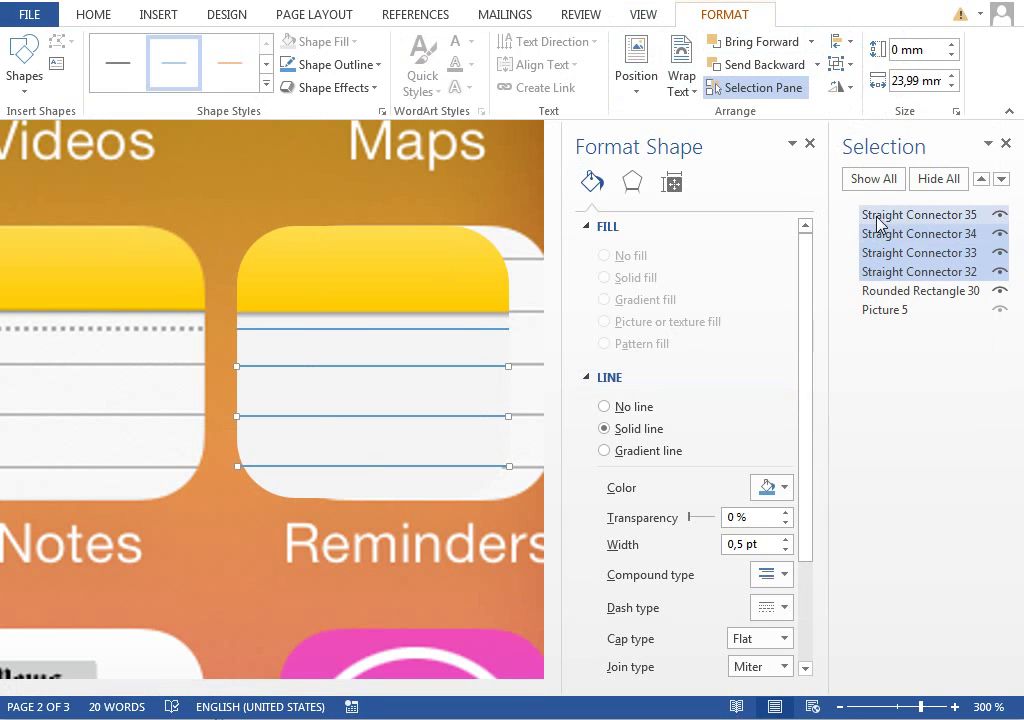
{"action": "left_click", "coordinate": [770, 487]}
{"action": "left_click", "coordinate": [758, 598]}
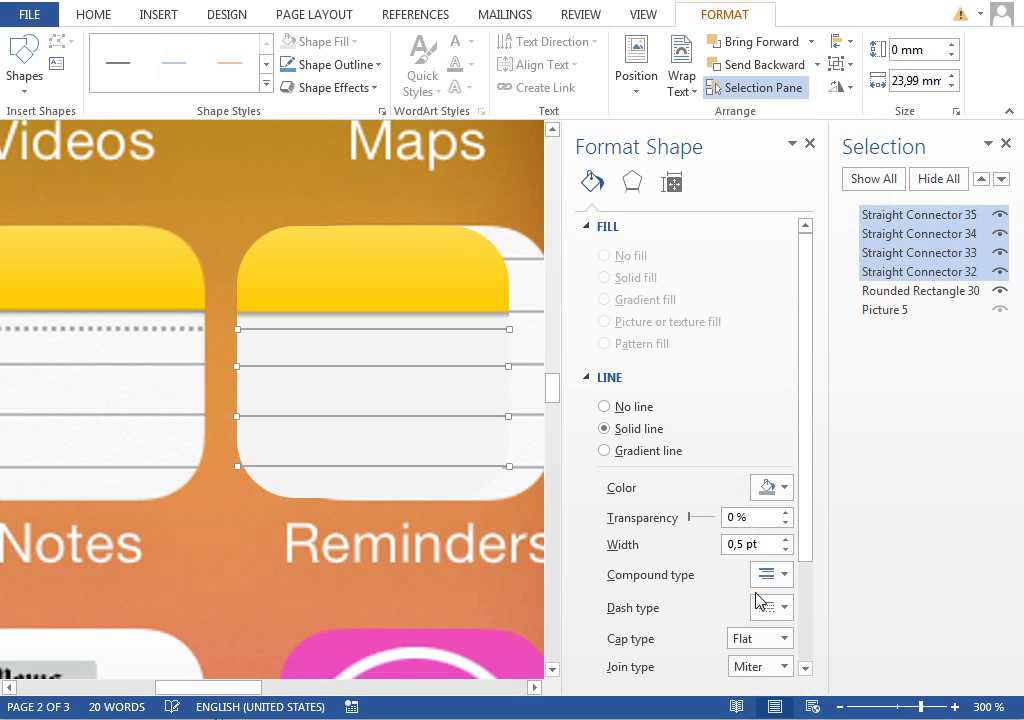
{"action": "double_click", "coordinate": [786, 539]}
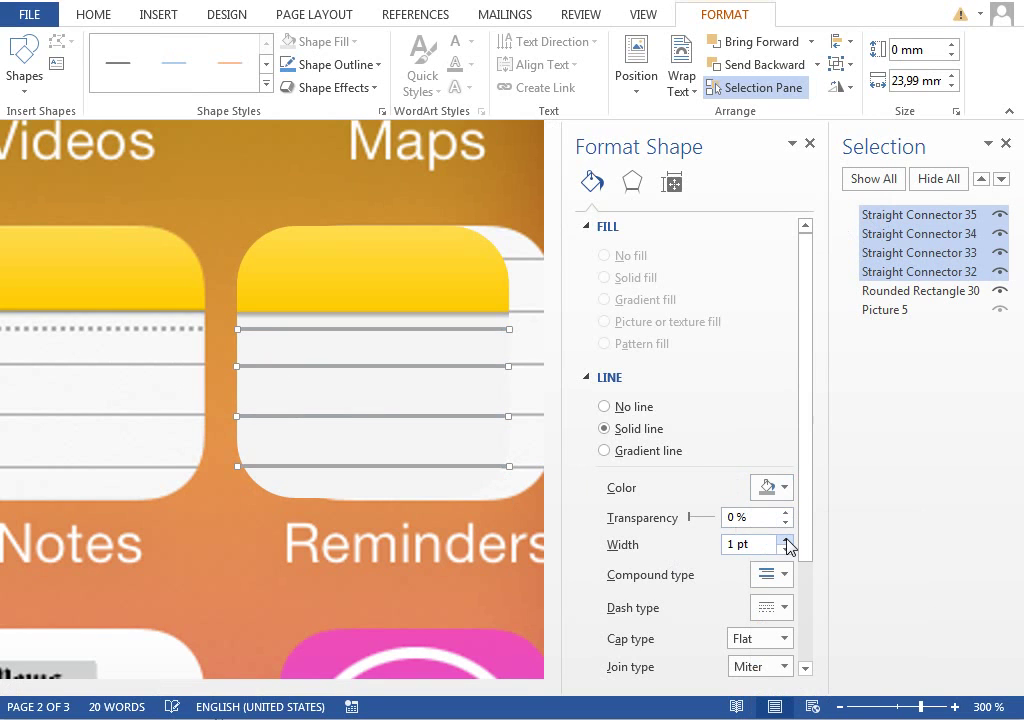
Step: Set all four lines to 0,75 pt wide, and give the uppermost line the Round Dot dash type at 1,25 pt
{"action": "left_click", "coordinate": [786, 549]}
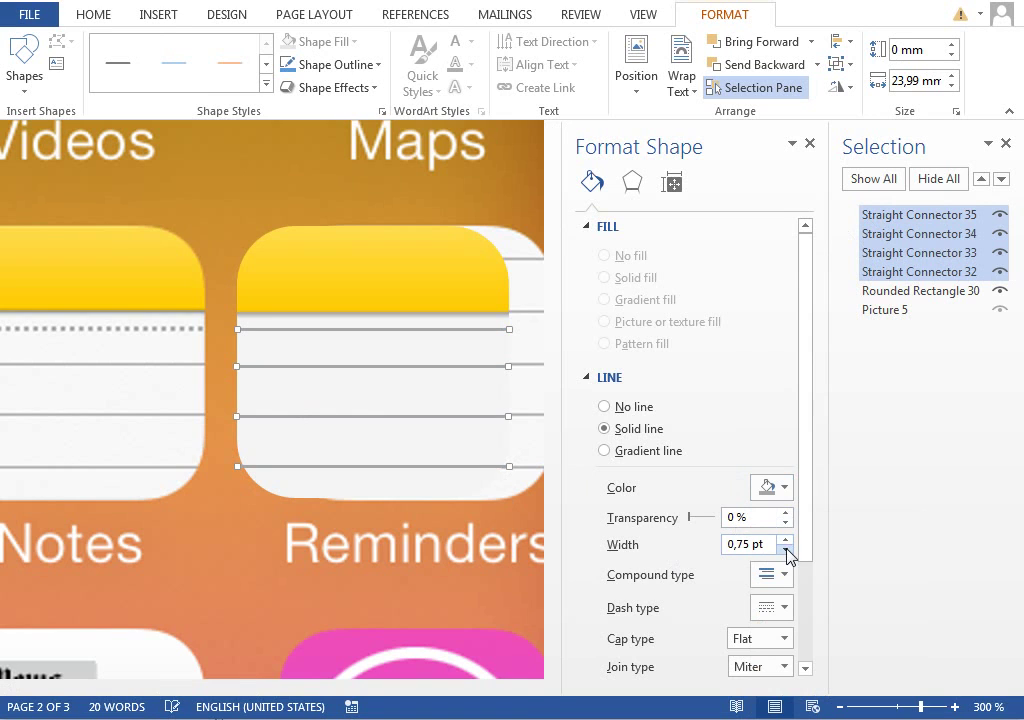
{"action": "left_click", "coordinate": [945, 290]}
{"action": "left_click", "coordinate": [919, 215]}
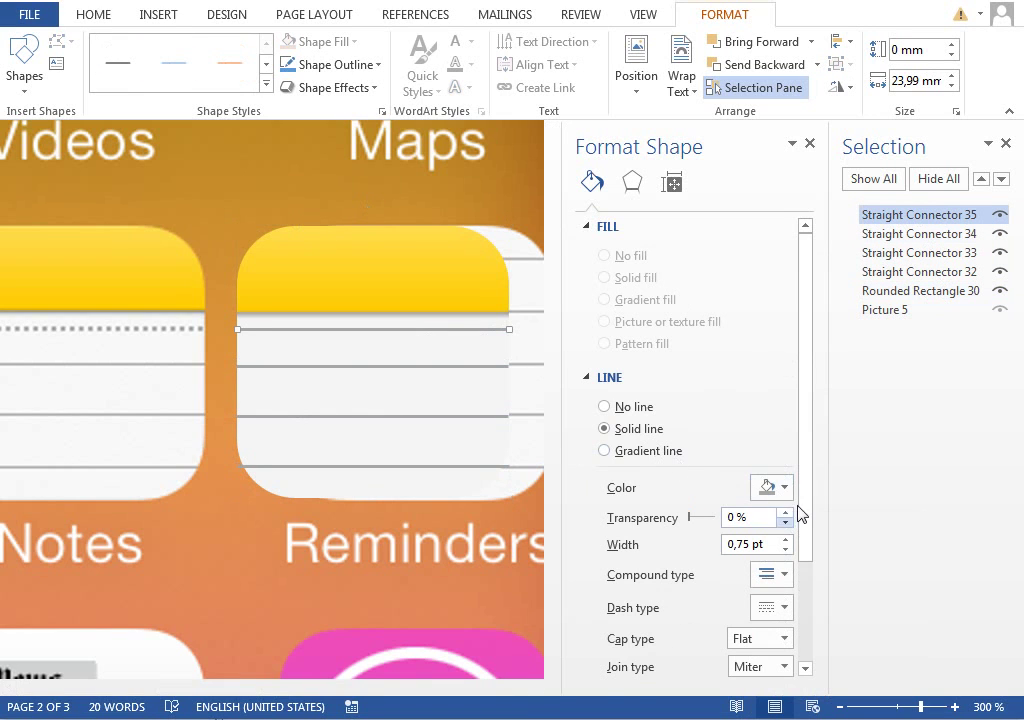
{"action": "scroll", "coordinate": [795, 512], "scroll_direction": "down", "scroll_amount": 3}
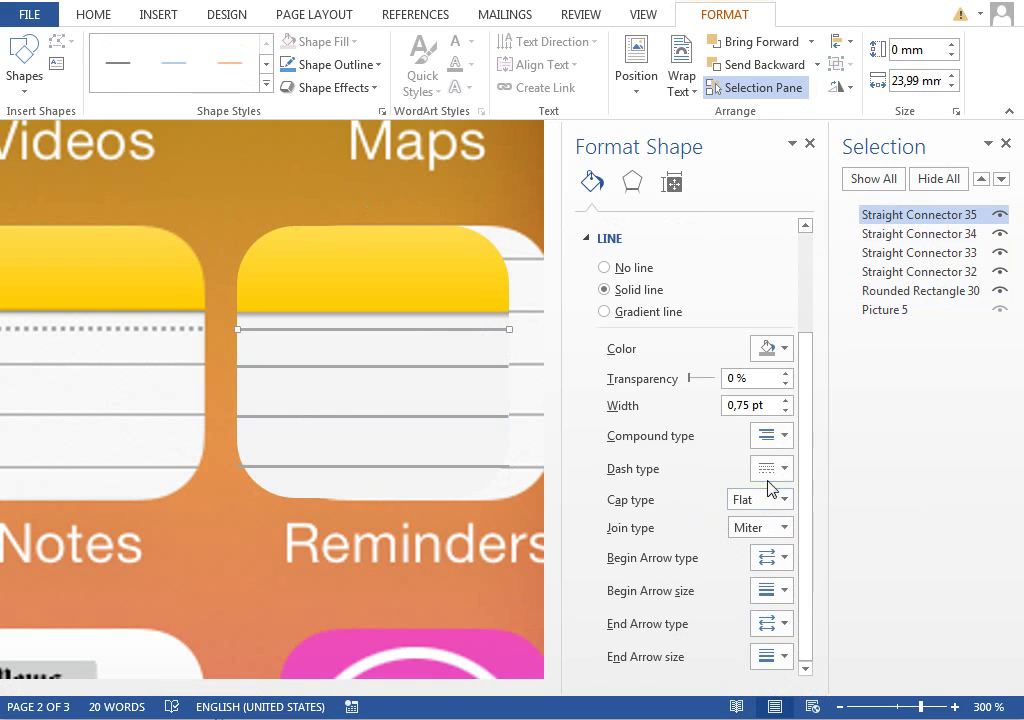
{"action": "left_click", "coordinate": [772, 468]}
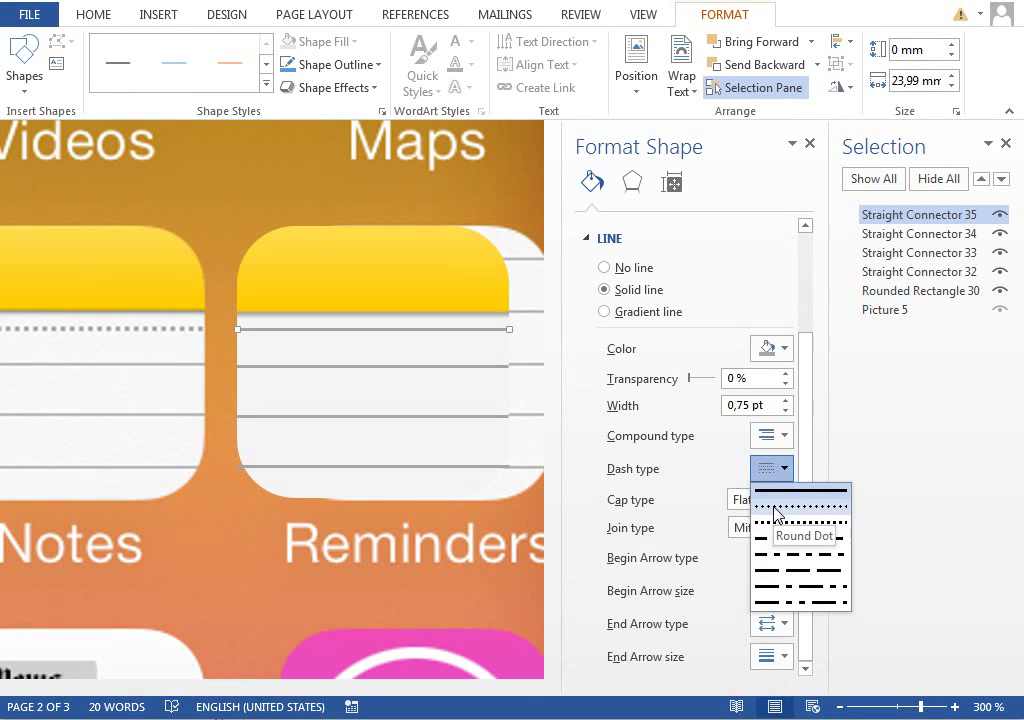
{"action": "left_click", "coordinate": [776, 513]}
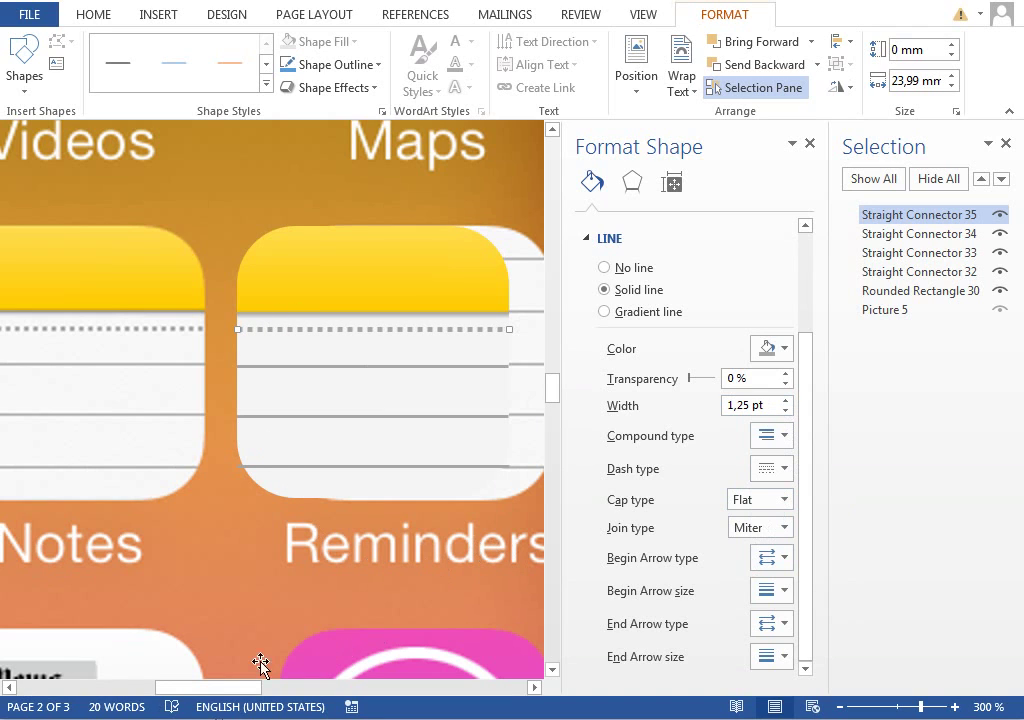
Step: Select the rounded square with all four lines and move them together downward over the Reminders icon's lower half
{"action": "left_click_drag", "start_coordinate": [247, 686], "coordinate": [274, 686]}
{"action": "left_click", "coordinate": [920, 291]}
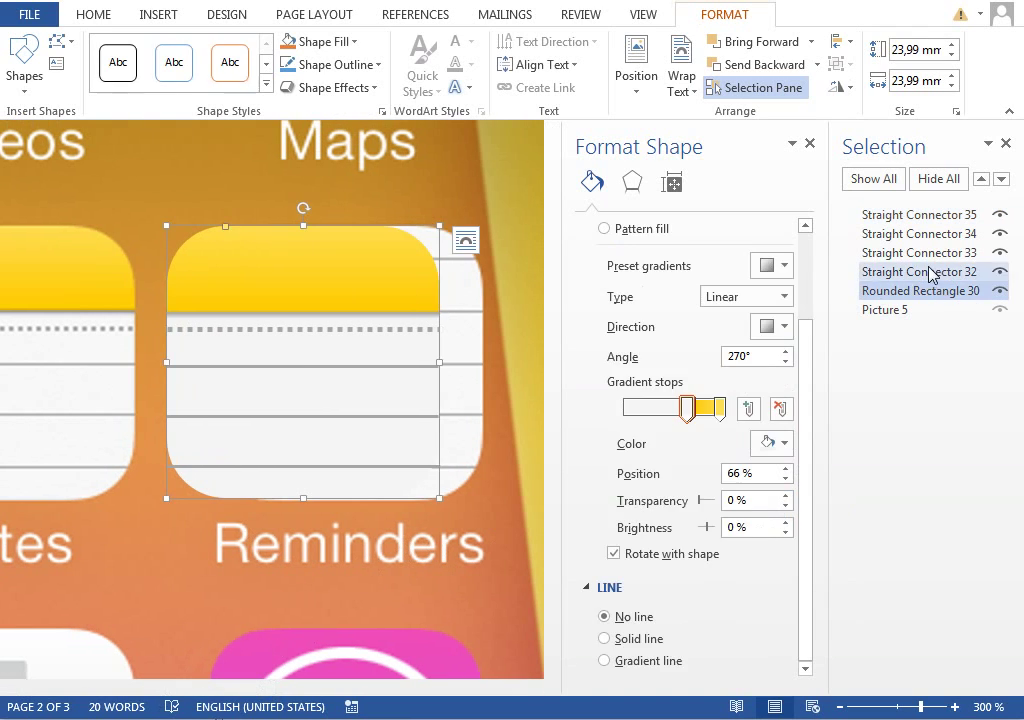
{"action": "left_click", "coordinate": [926, 254], "text": "ctrl"}
{"action": "left_click", "coordinate": [926, 234], "text": "ctrl"}
{"action": "left_click", "coordinate": [918, 214], "text": "ctrl"}
{"action": "left_click_drag", "start_coordinate": [359, 272], "coordinate": [335, 376]}
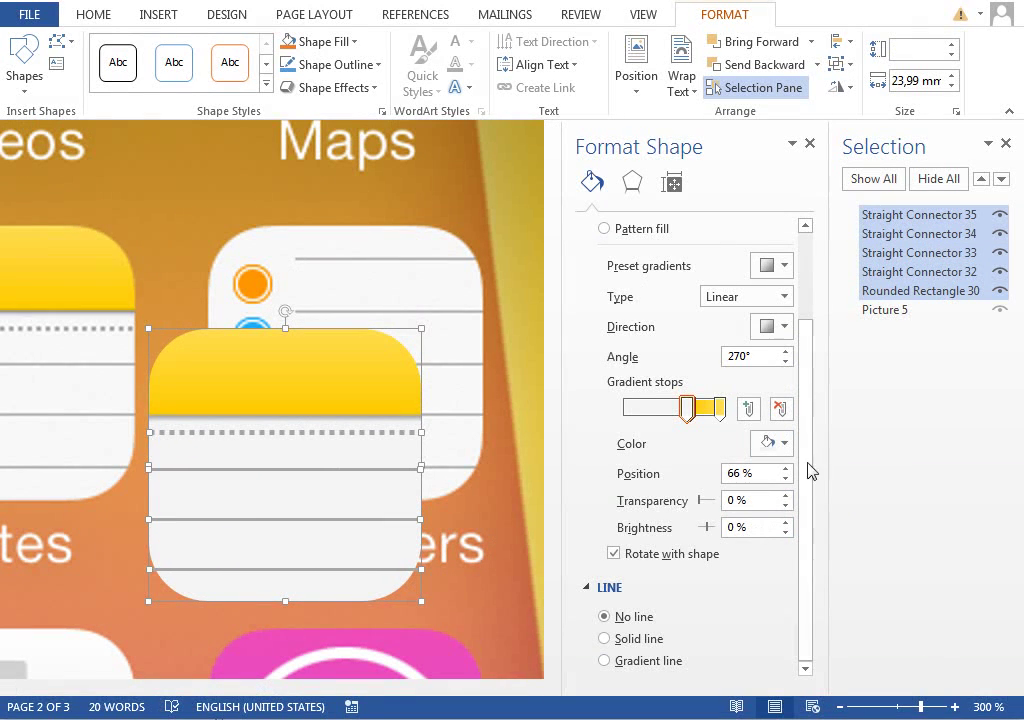
Step: Shorten the lowest line at both ends so it fits within the rounded square's lower corners
{"action": "left_click_drag", "start_coordinate": [564, 488], "coordinate": [607, 487]}
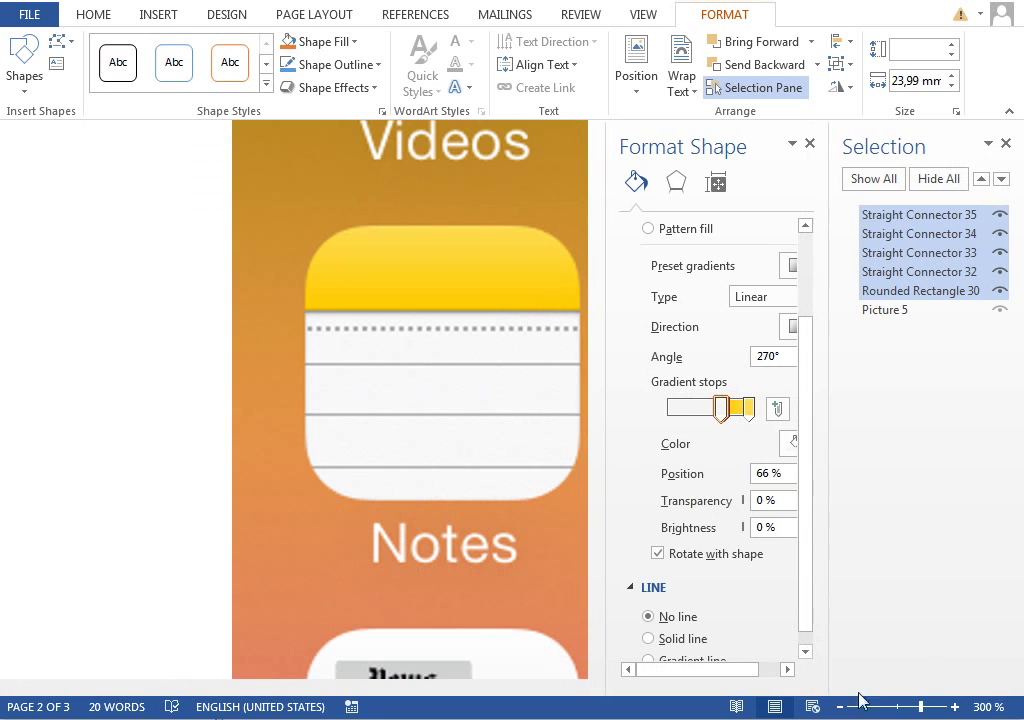
{"action": "left_click", "coordinate": [931, 712]}
{"action": "left_click_drag", "start_coordinate": [230, 692], "coordinate": [283, 686]}
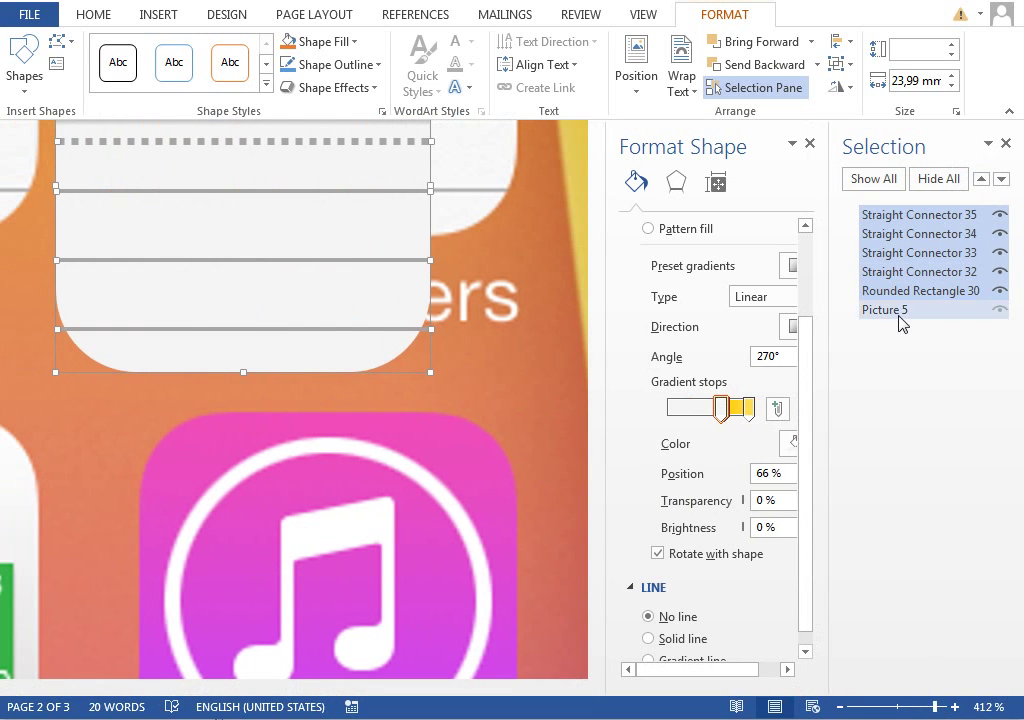
{"action": "left_click", "coordinate": [890, 310]}
{"action": "left_click", "coordinate": [905, 215]}
{"action": "left_click", "coordinate": [193, 330]}
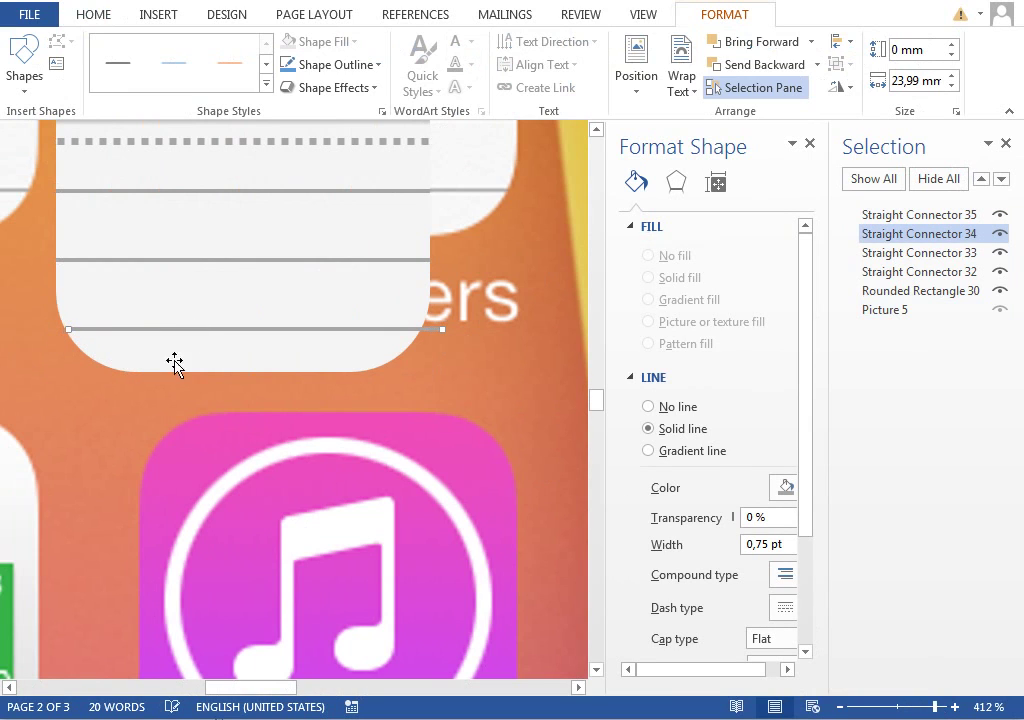
{"action": "mouse_move", "coordinate": [437, 333]}
Step: Group the rounded square and all four lines into a single object
{"action": "left_click", "coordinate": [913, 706]}
{"action": "left_click", "coordinate": [916, 291], "text": "ctrl"}
{"action": "left_click", "coordinate": [914, 271], "text": "ctrl"}
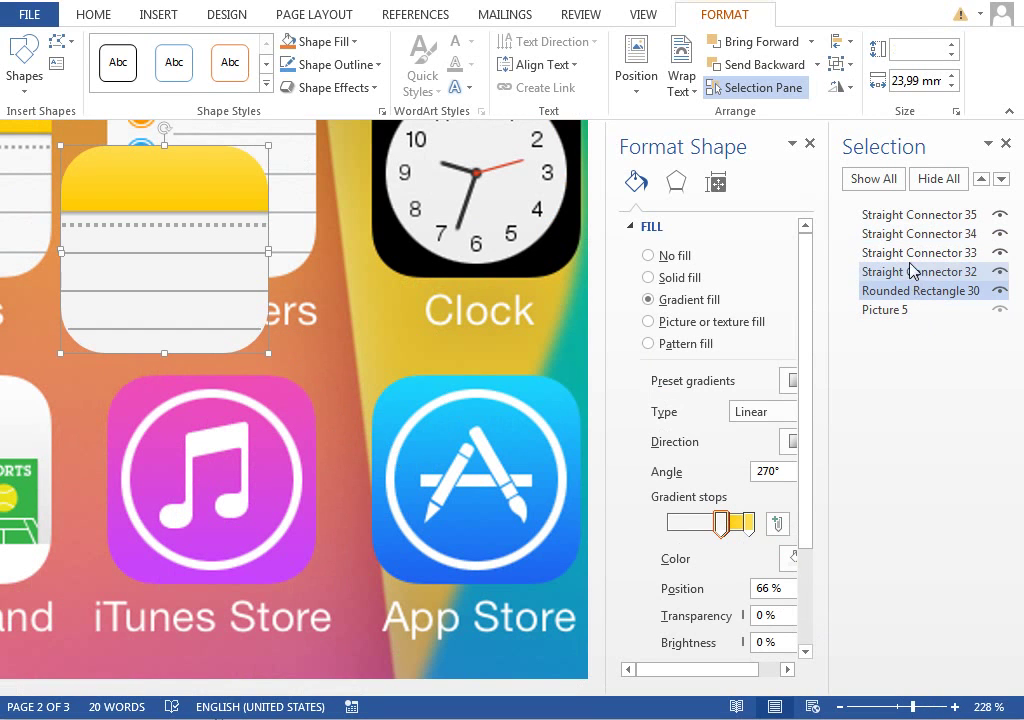
{"action": "left_click", "coordinate": [912, 216], "text": "ctrl"}
{"action": "left_click", "coordinate": [916, 253], "text": "ctrl"}
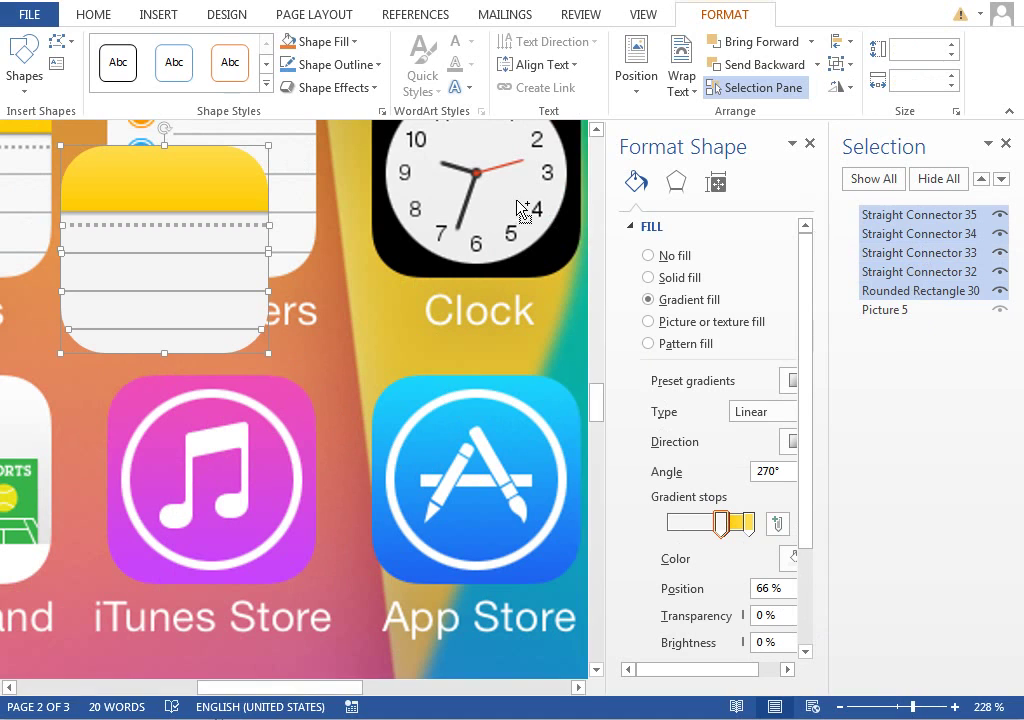
{"action": "left_click", "coordinate": [644, 16]}
{"action": "left_click", "coordinate": [717, 15]}
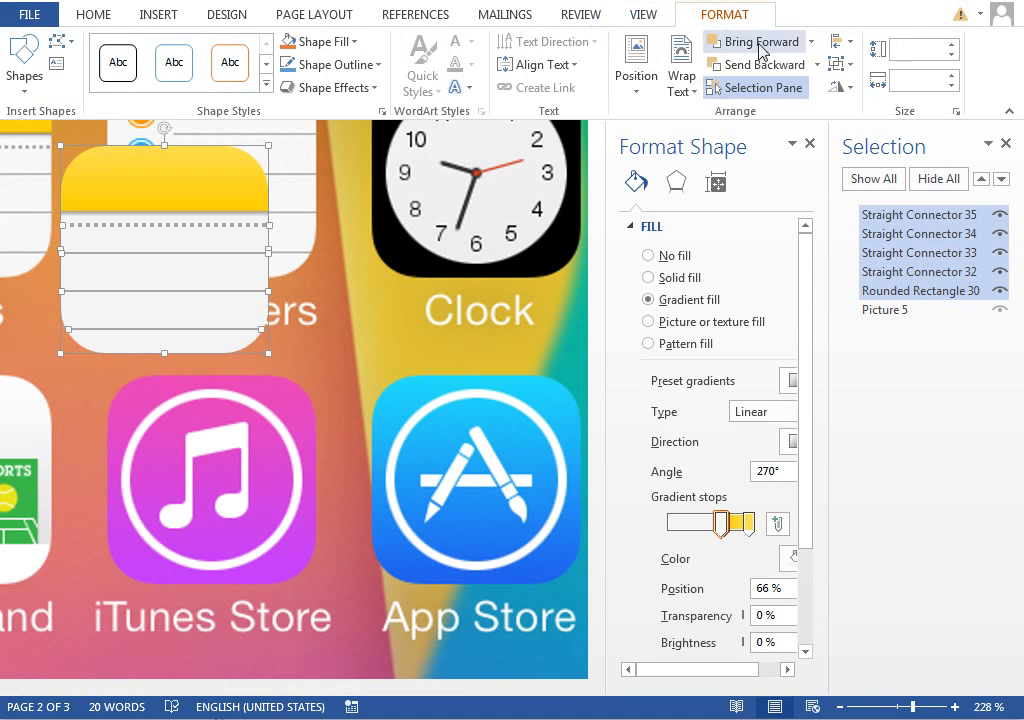
{"action": "left_click", "coordinate": [837, 66]}
{"action": "left_click", "coordinate": [850, 90]}
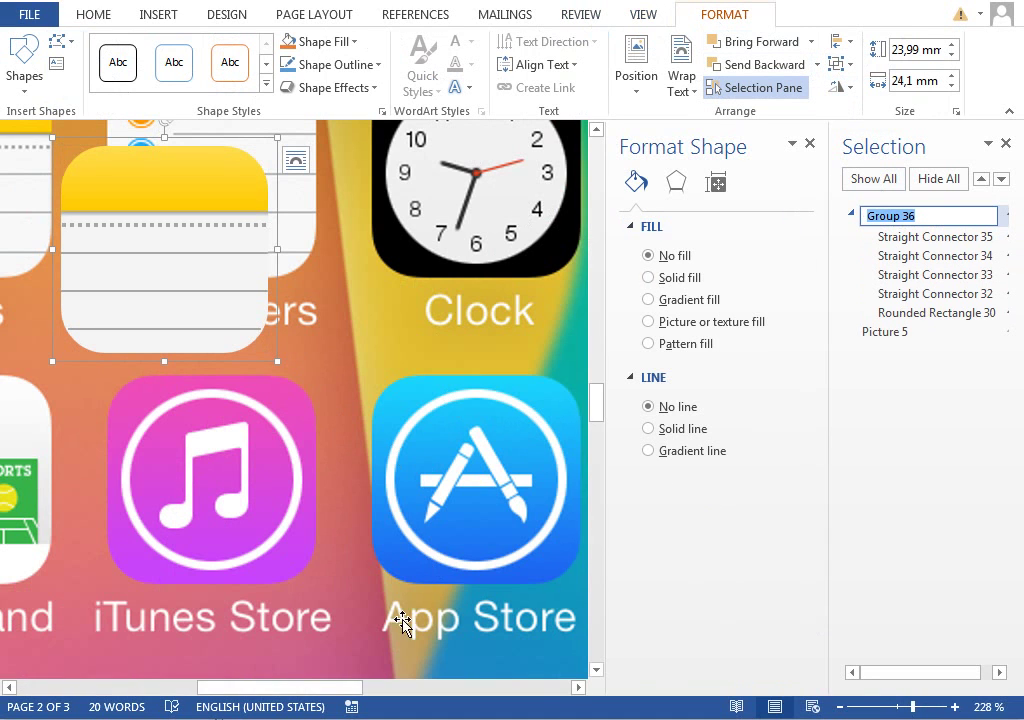
Step: Rename the new group as "notes icon"
{"action": "left_click_drag", "start_coordinate": [290, 686], "coordinate": [260, 688]}
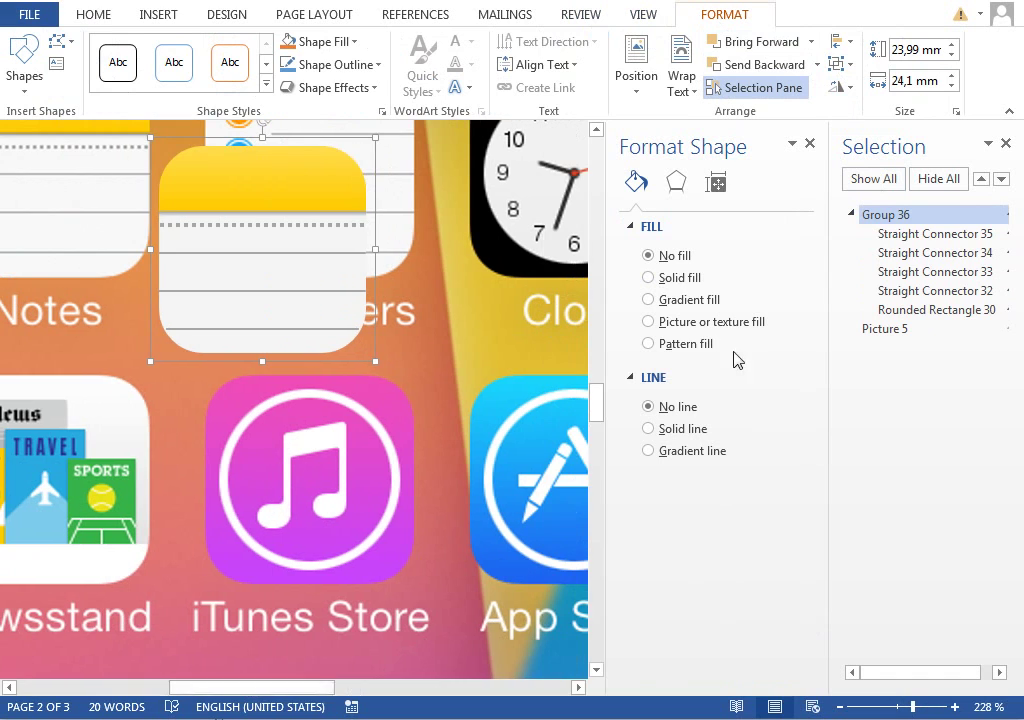
{"action": "left_click", "coordinate": [883, 216]}
{"action": "type", "text": "notes ic"}
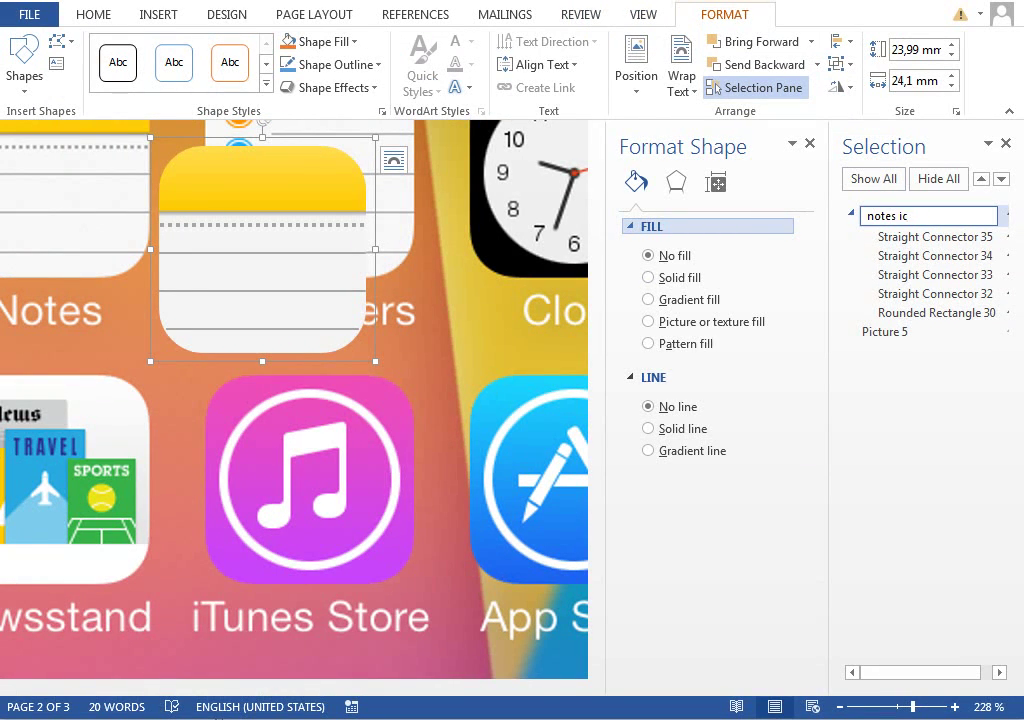
{"action": "type", "text": "on"}
{"action": "key", "text": "Return"}
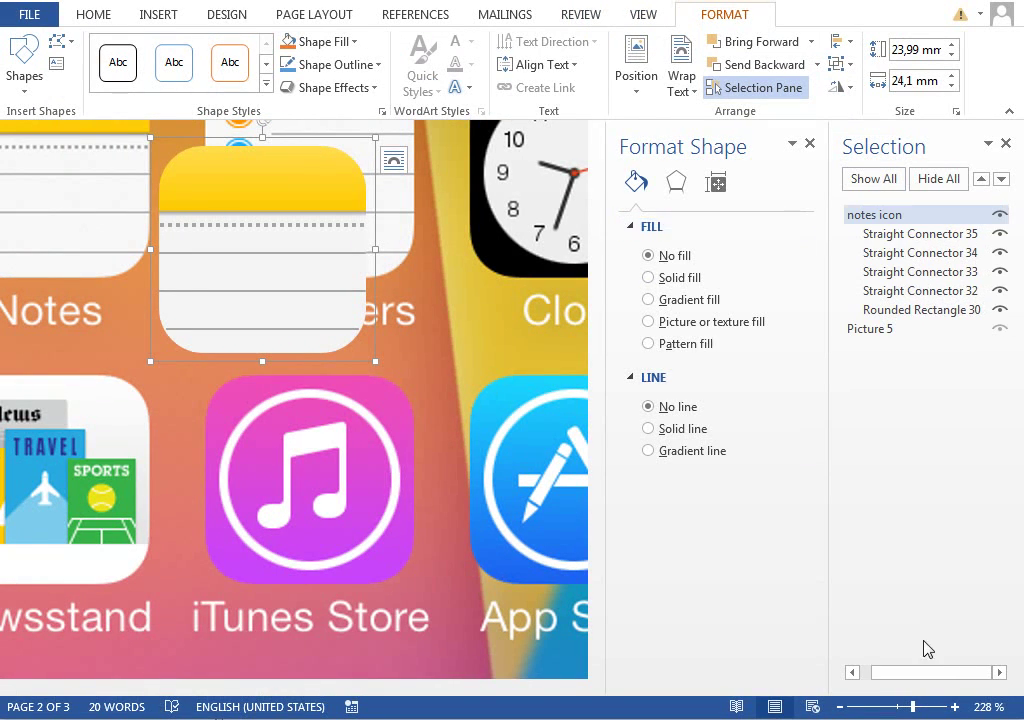